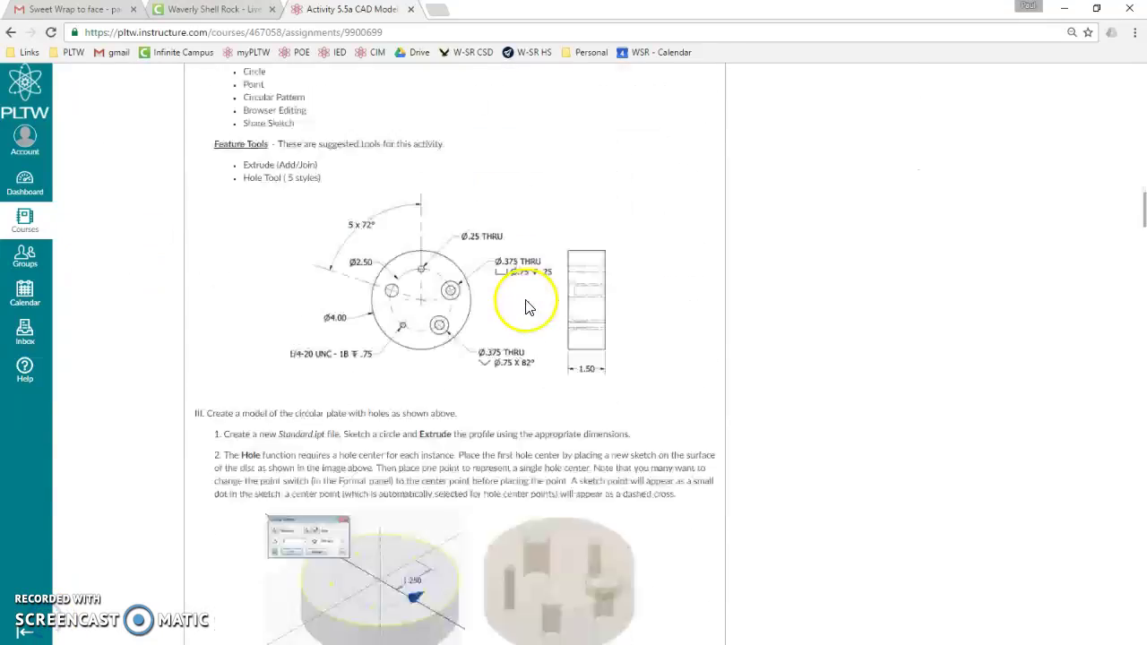
Step: Create a new part and start a 2D sketch on the YZ Plane
scroll(538, 305, up, 6)
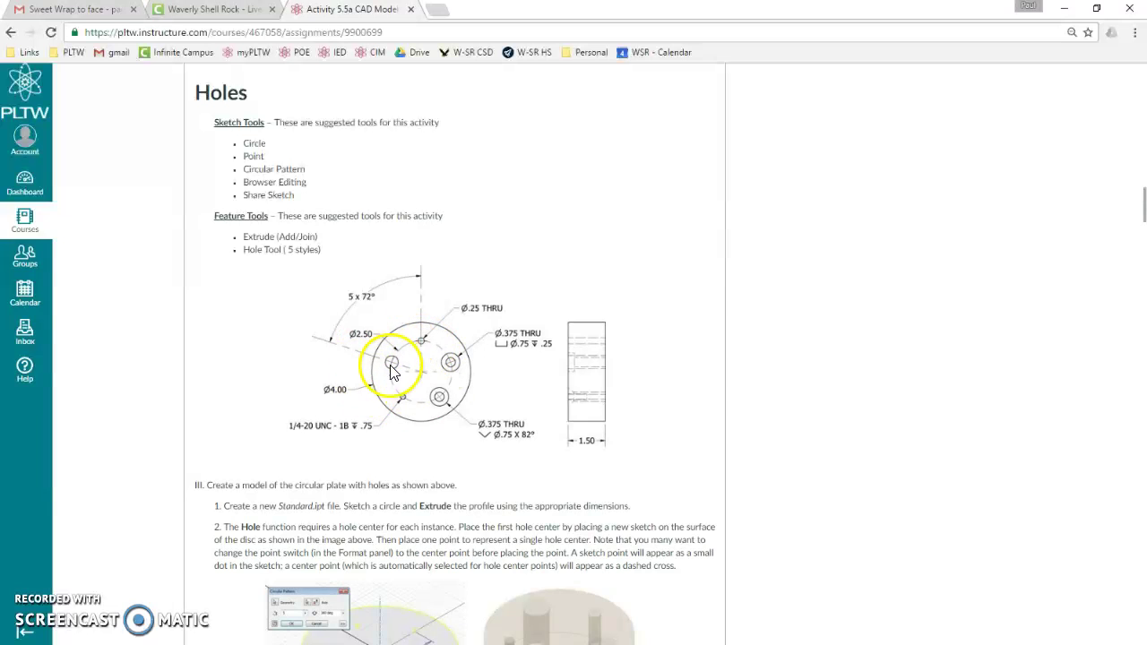
scroll(435, 394, down, 15)
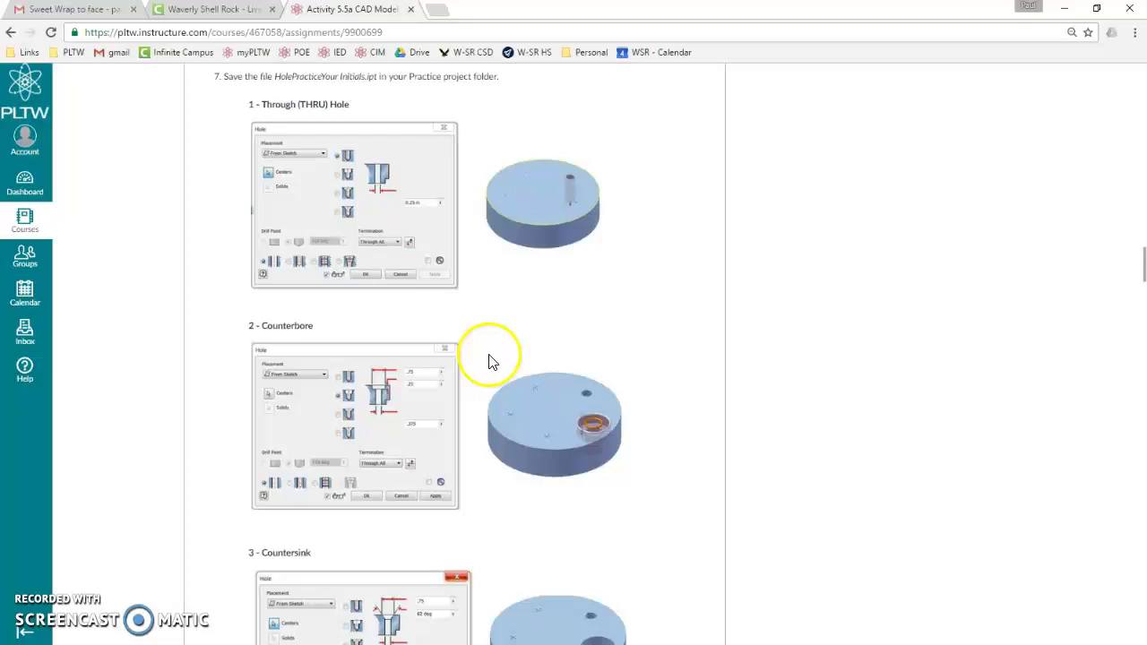
scroll(489, 343, down, 5)
scroll(498, 354, down, 8)
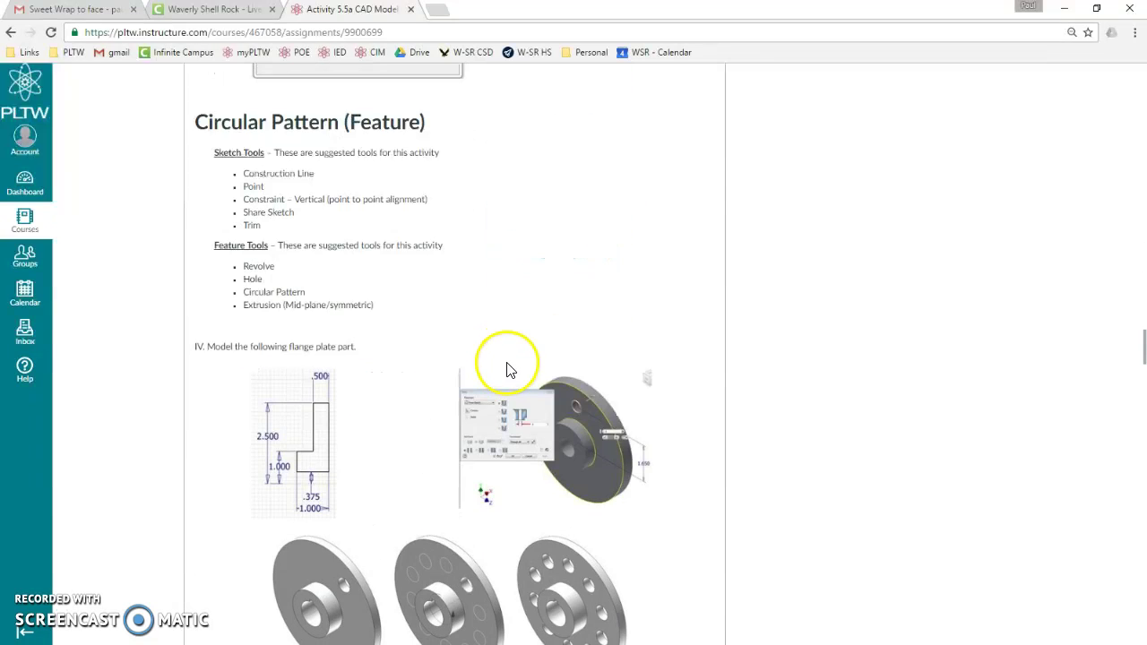
scroll(520, 565, down, 8)
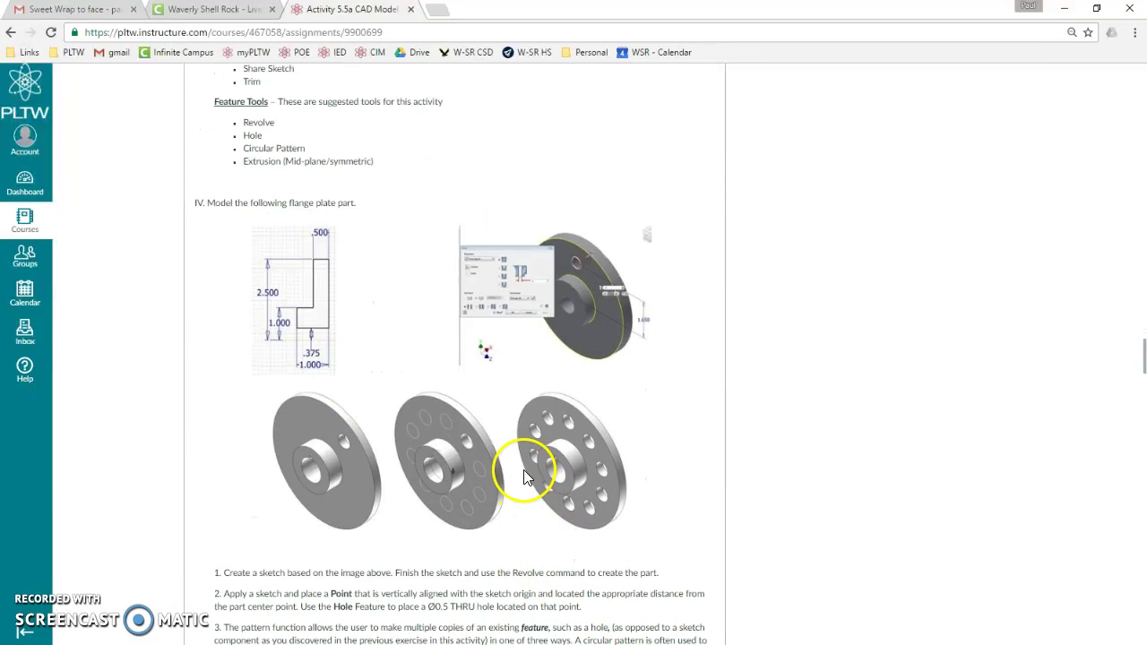
scroll(549, 463, down, 1)
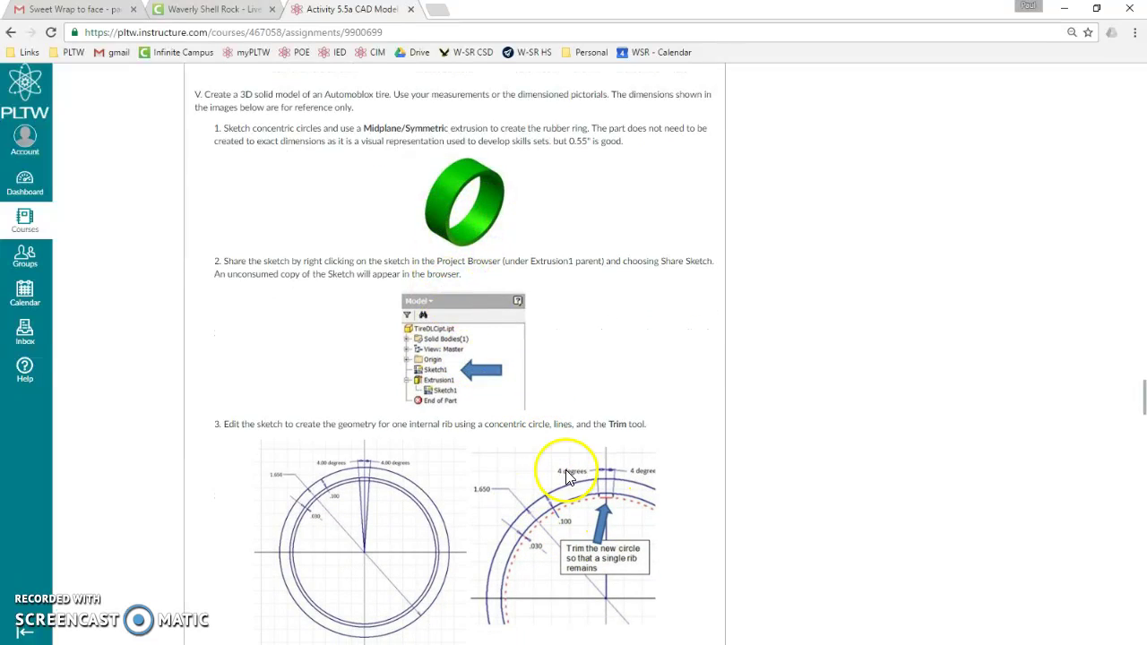
scroll(568, 470, down, 5)
scroll(476, 581, down, 5)
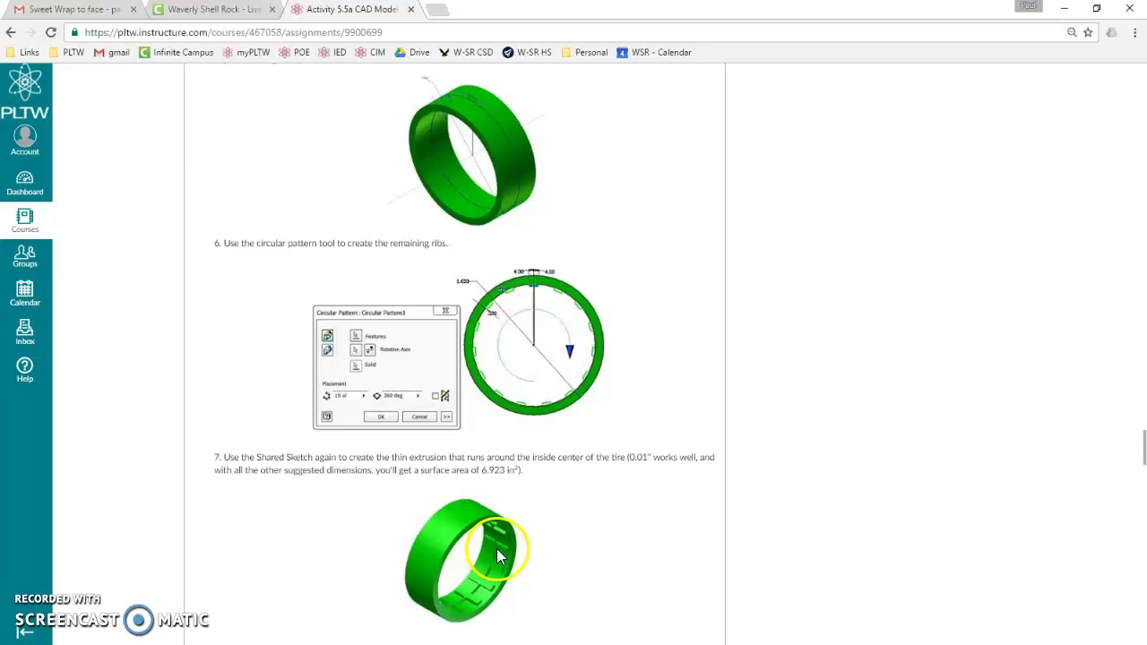
scroll(587, 269, up, 10)
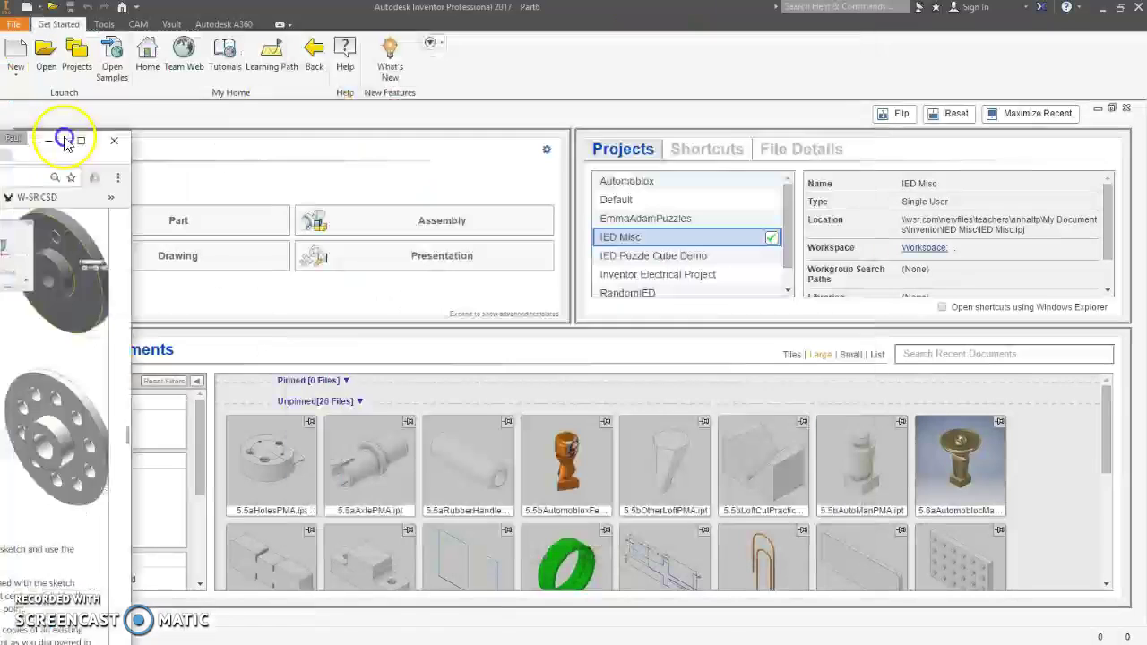
click(177, 231)
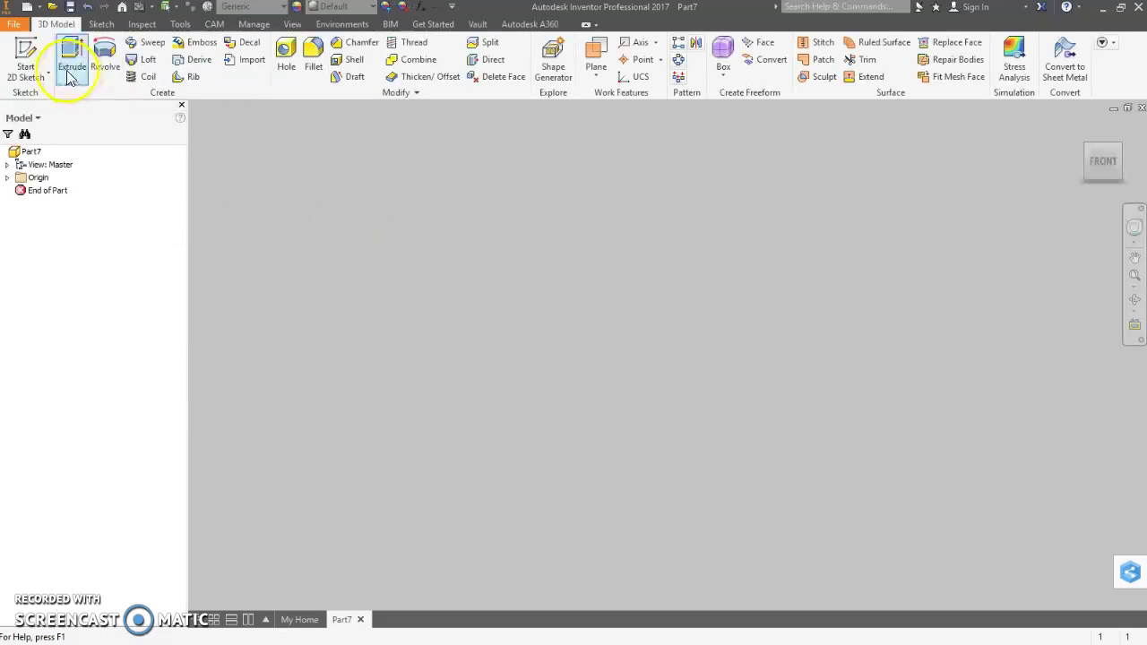
click(24, 56)
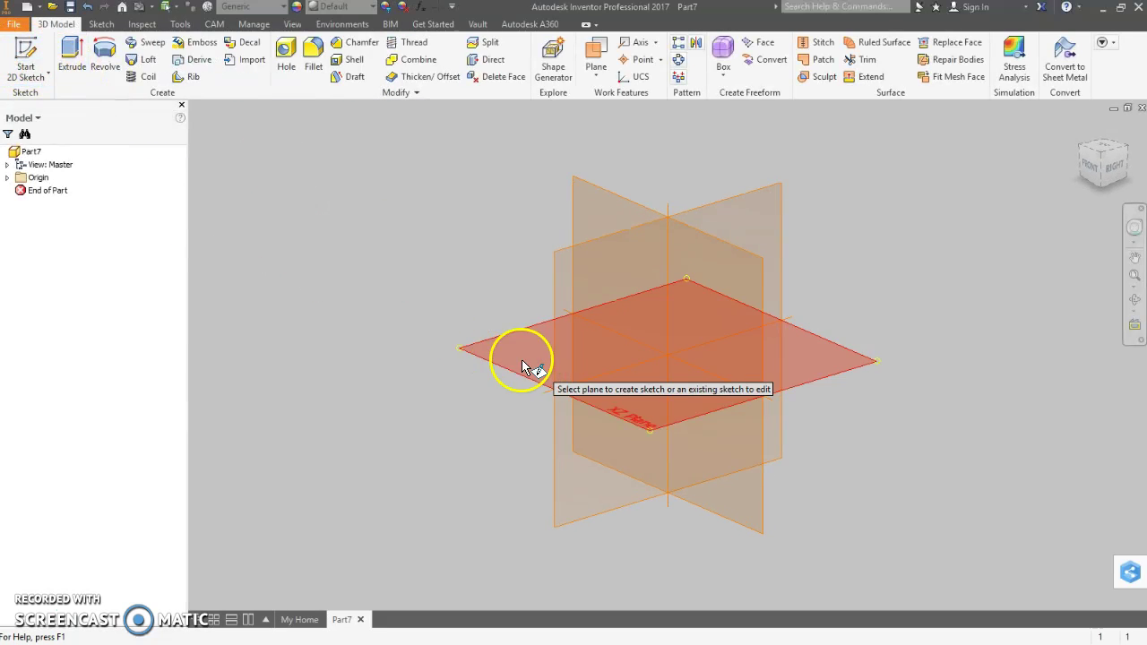
click(574, 315)
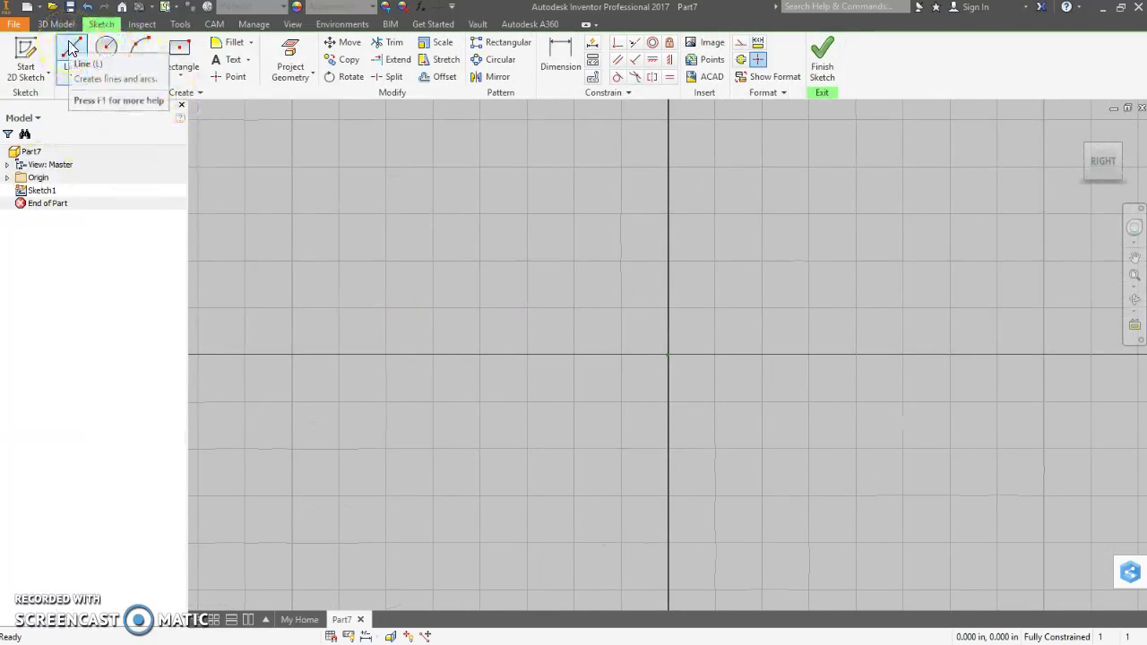
Step: Draw a 1.650-diameter circle centred on the sketch origin
click(106, 52)
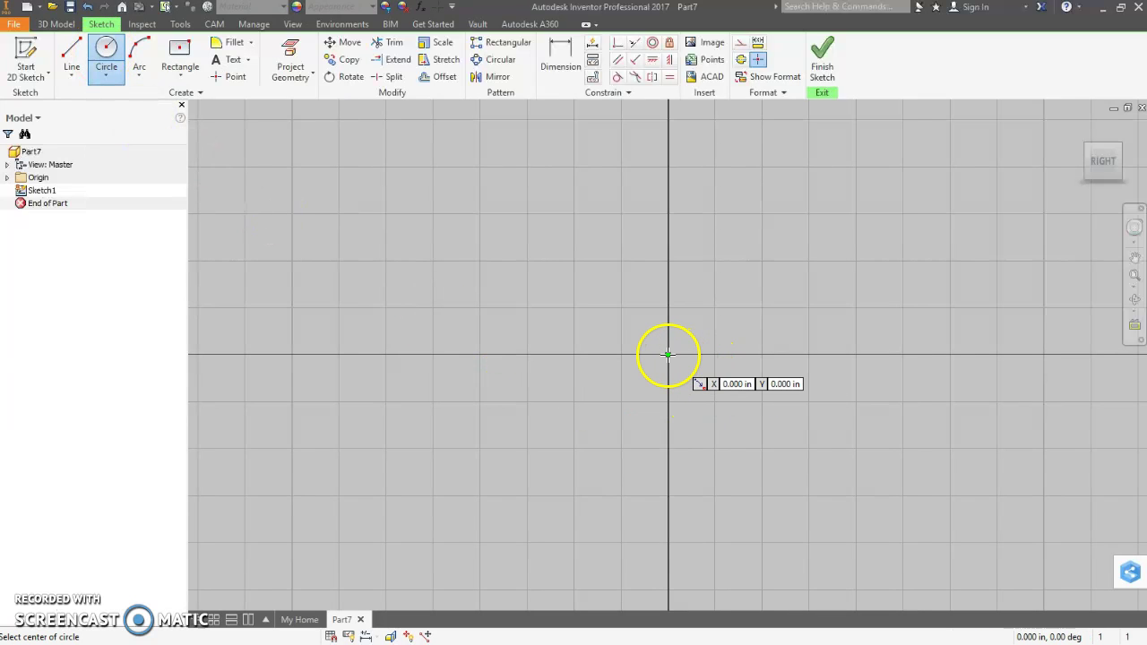
click(669, 356)
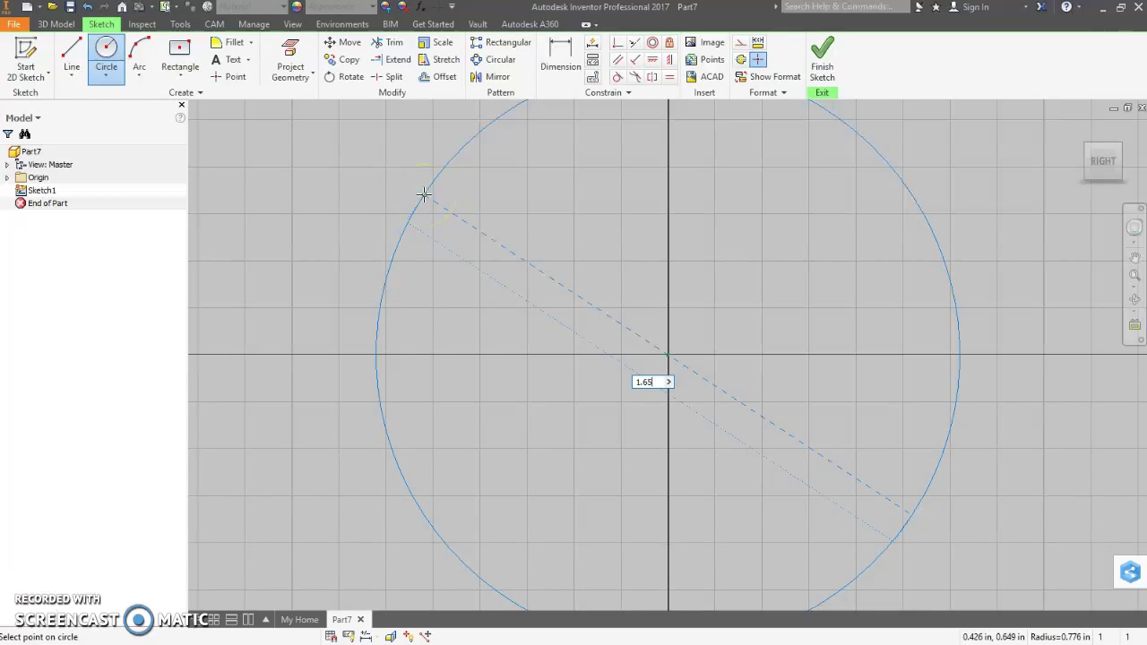
key(Return)
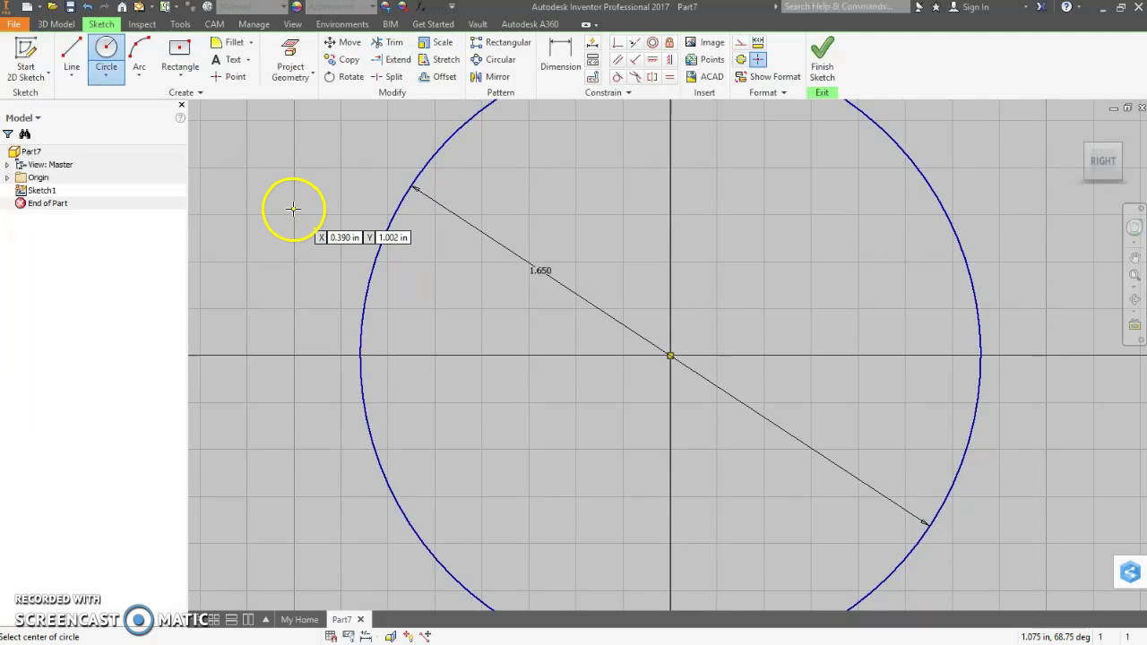
Step: Offset the 1.650 circle inward by .100, redoing the first attempt after an undo
scroll(310, 206, down, 4)
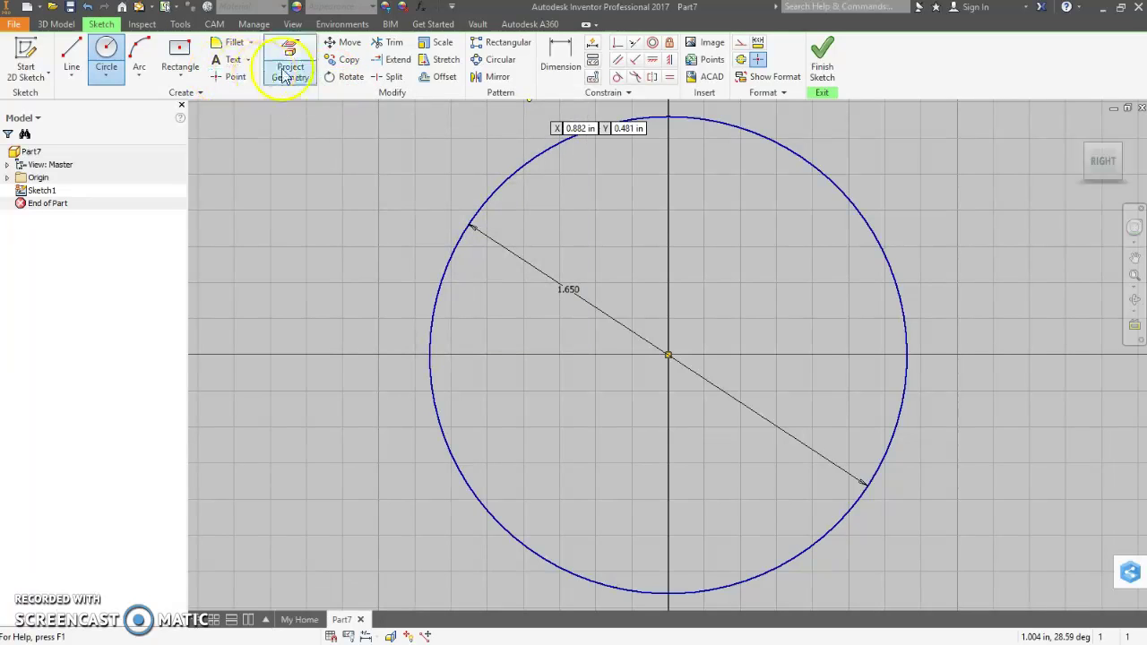
click(453, 79)
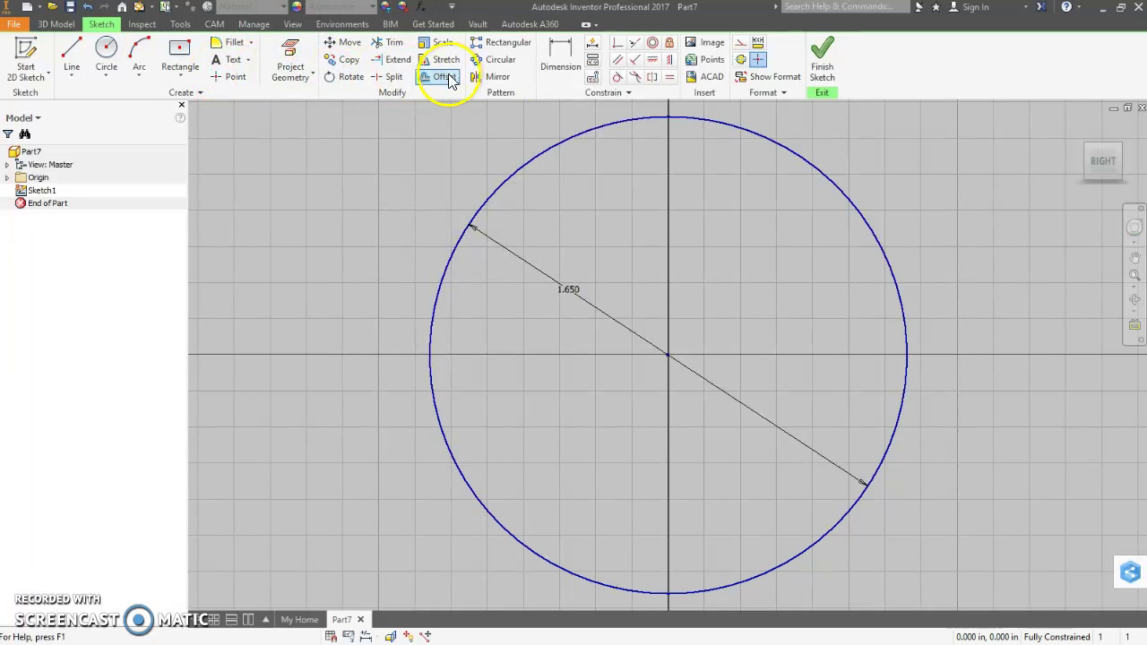
click(451, 79)
click(507, 184)
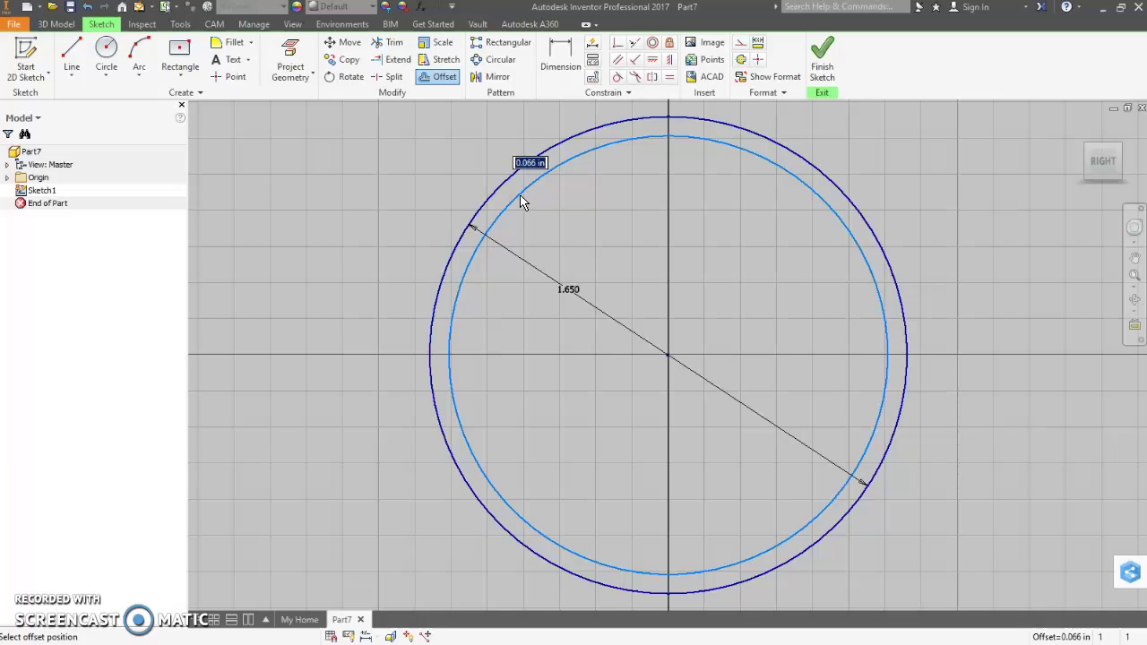
click(523, 203)
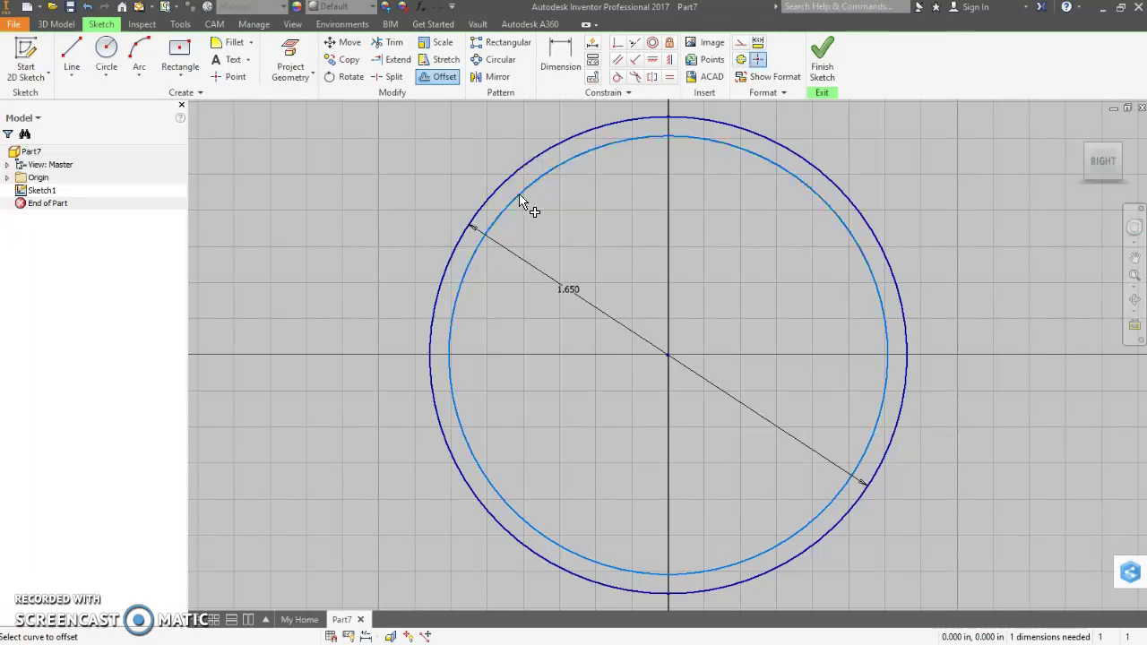
key(ctrl+z)
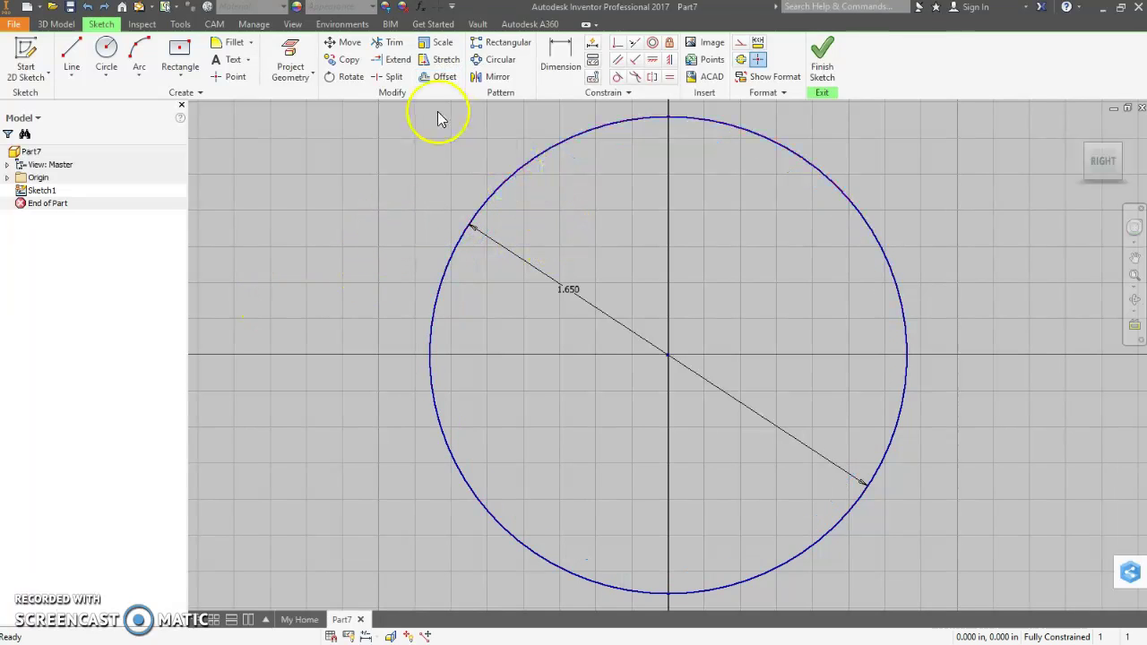
click(431, 79)
click(513, 178)
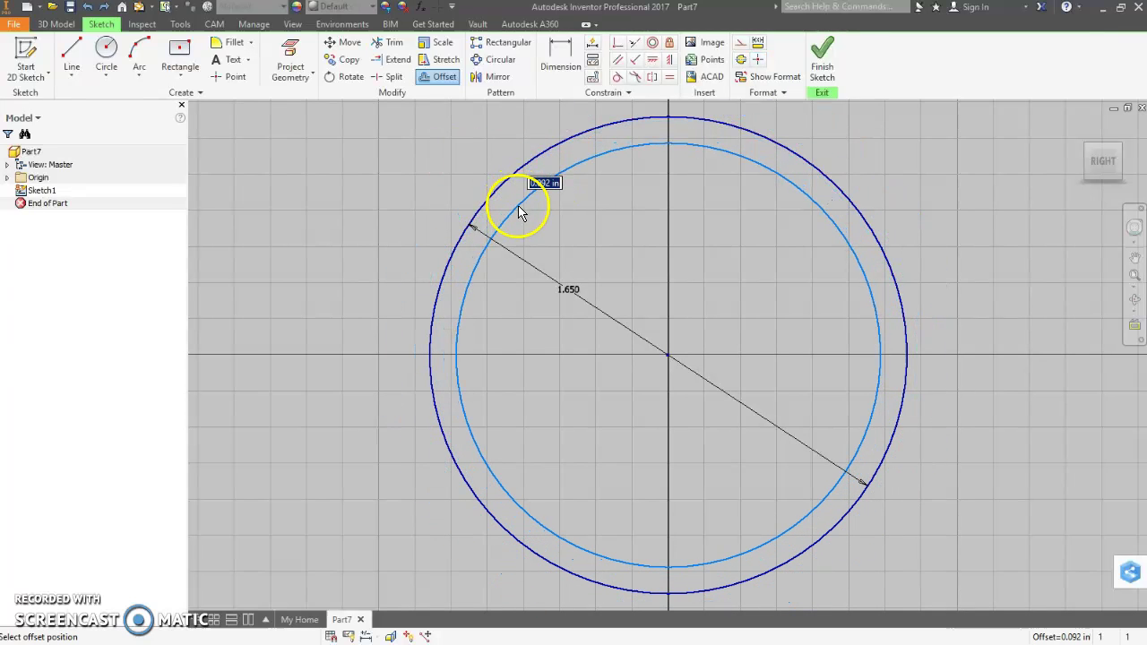
click(520, 212)
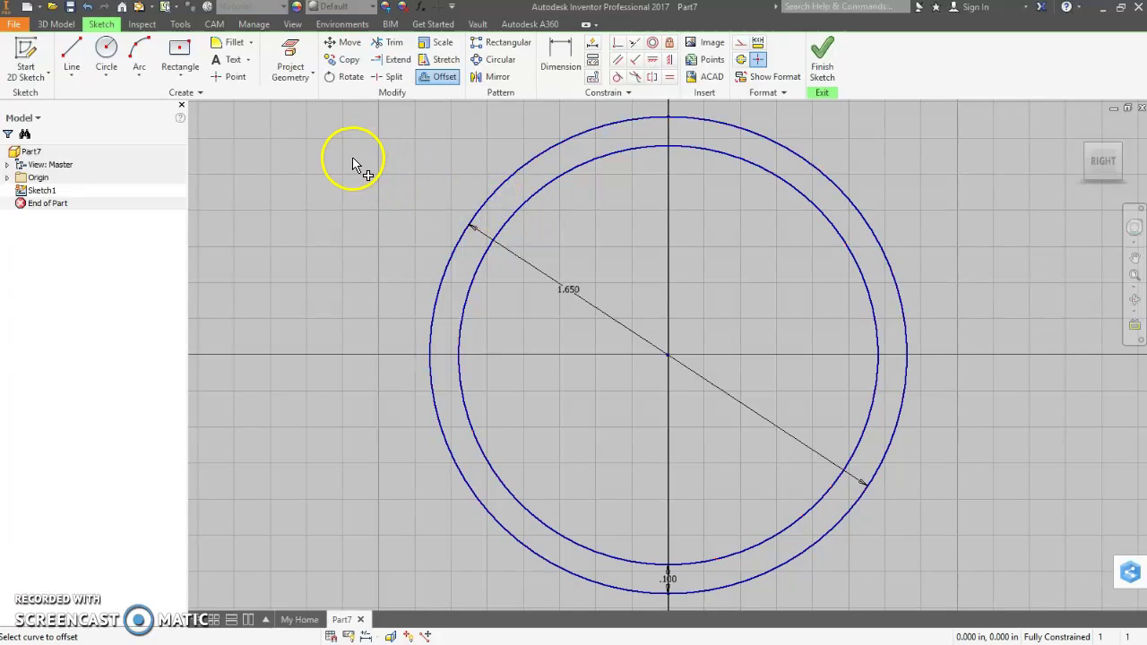
Step: Finish the sketch and extrude the ring profile .55 symmetrically into Extrusion1
click(823, 68)
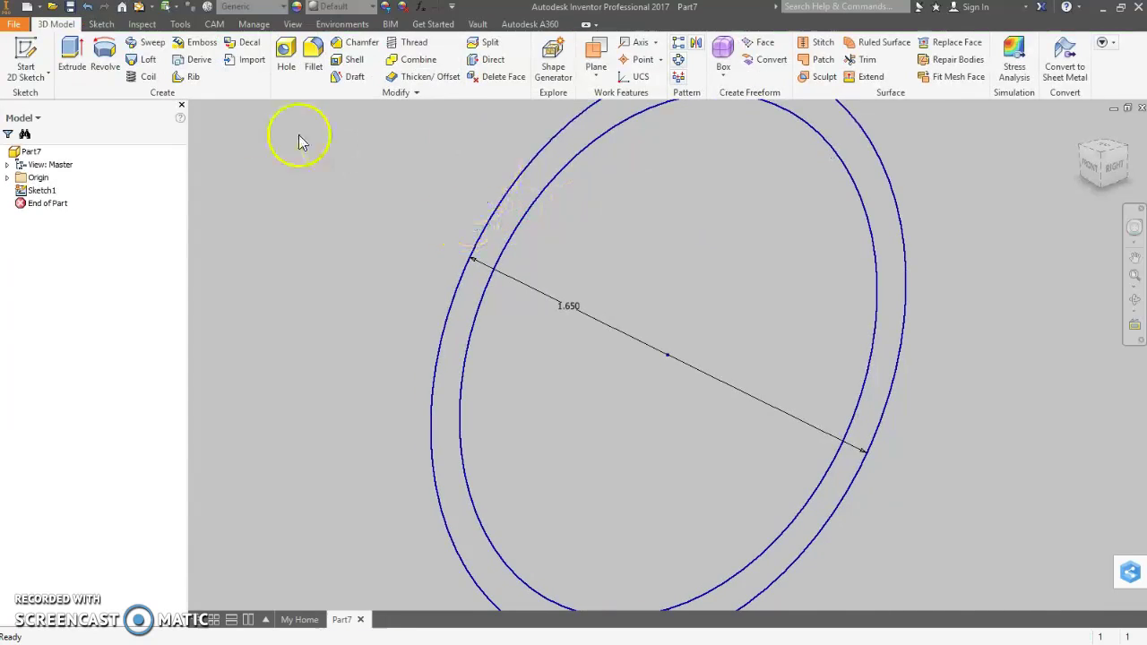
click(72, 58)
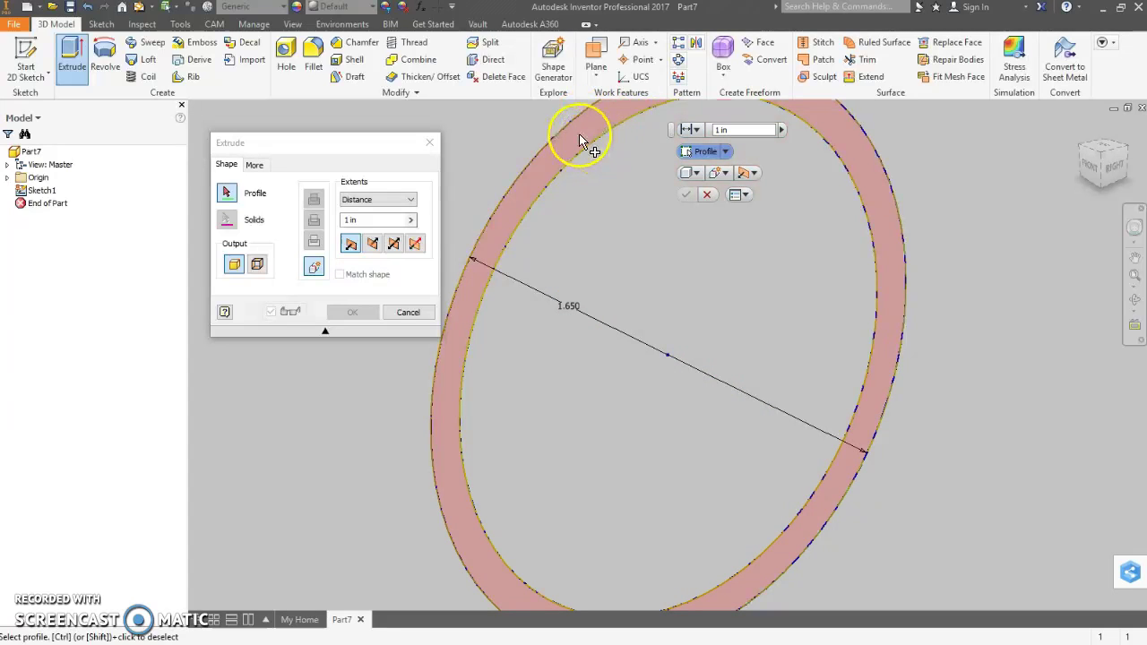
click(580, 141)
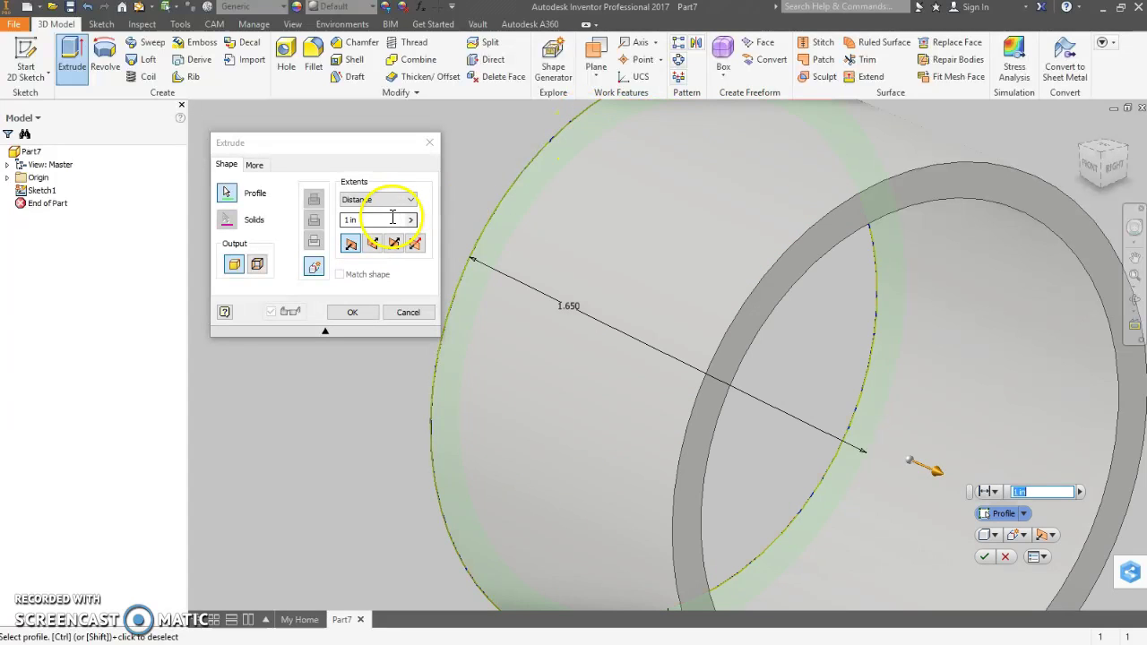
key(BackSpace)
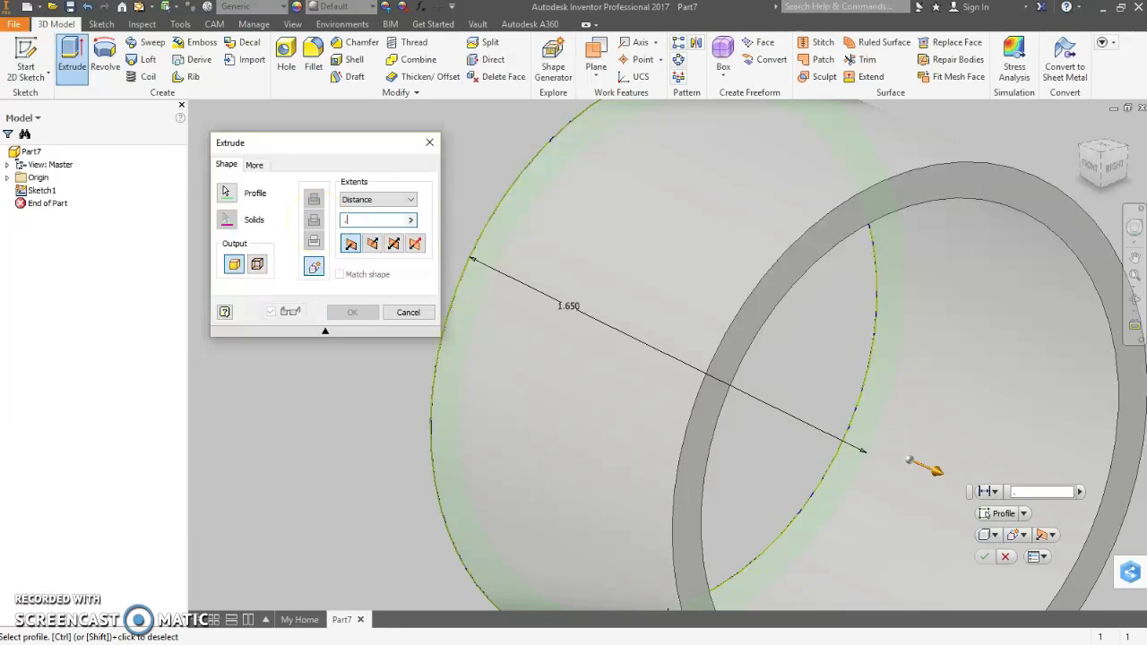
text(.55)
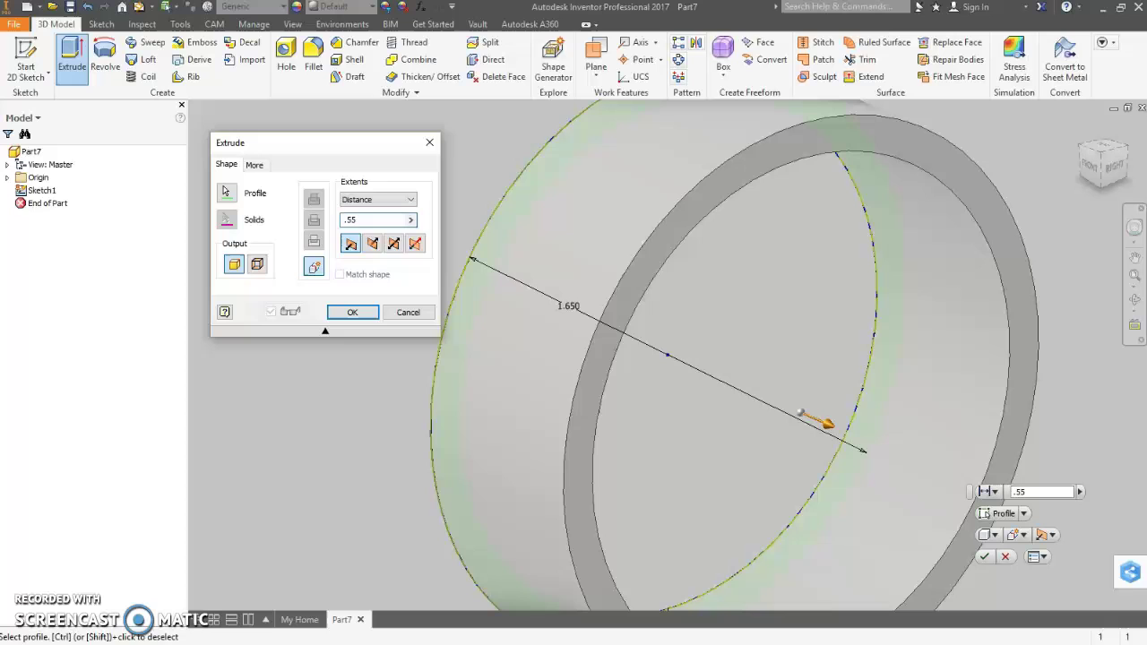
click(393, 248)
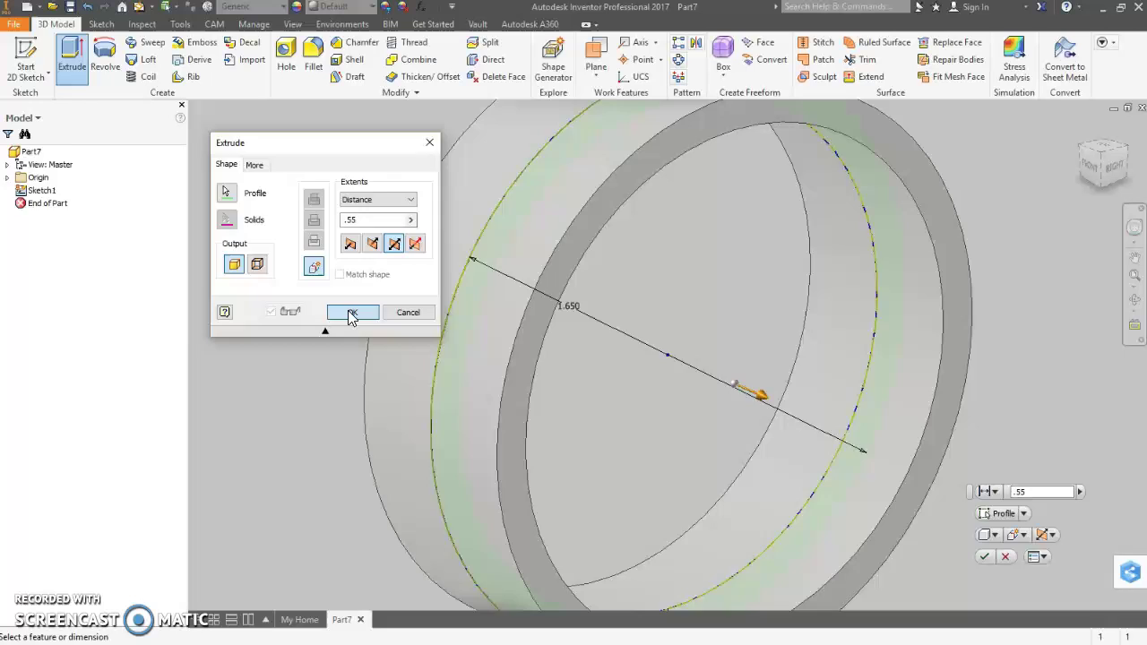
click(351, 313)
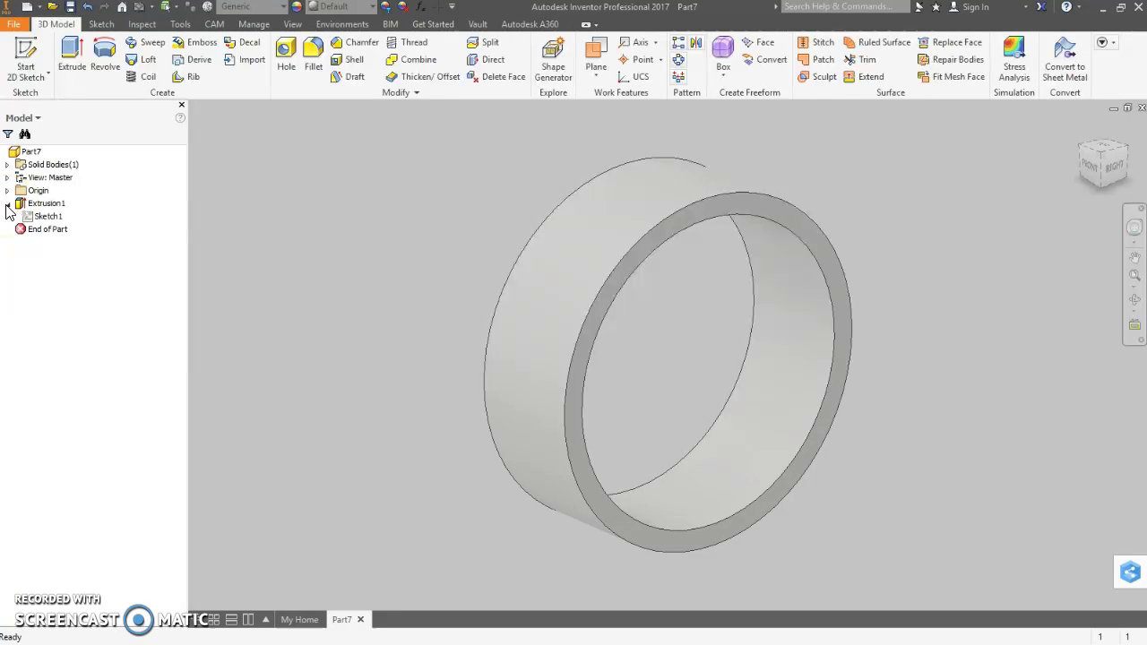
Step: Share Sketch1 above Extrusion1, open it for editing, and return to the assignment
click(34, 220)
drag(30, 222, 33, 212)
click(39, 220)
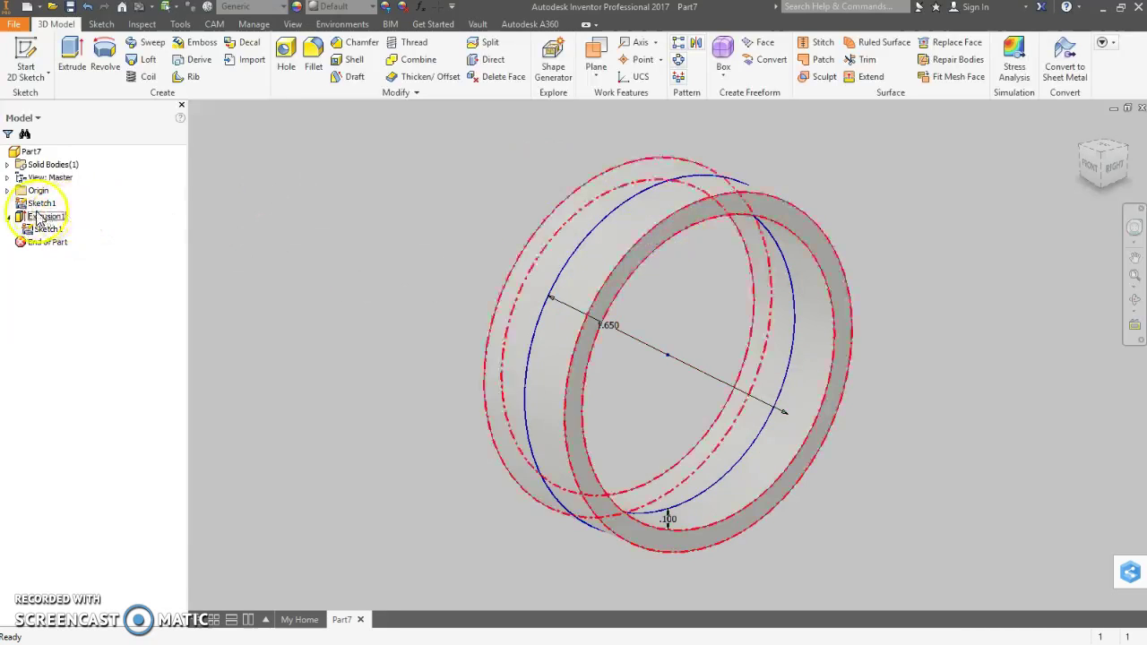
double_click(45, 228)
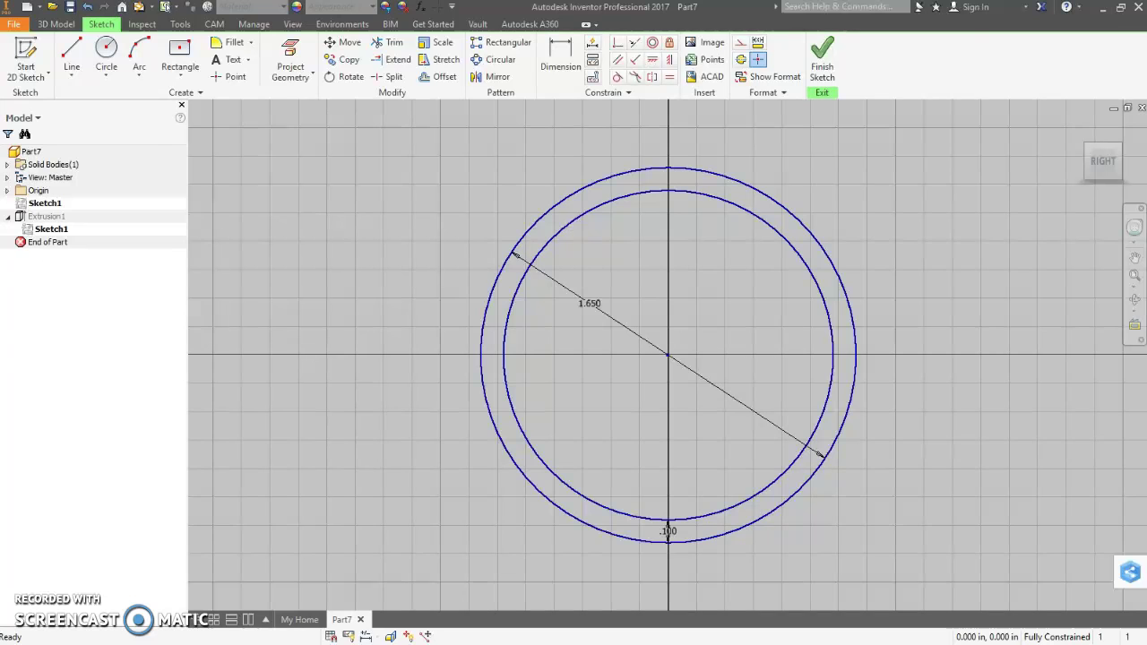
key(alt+Tab)
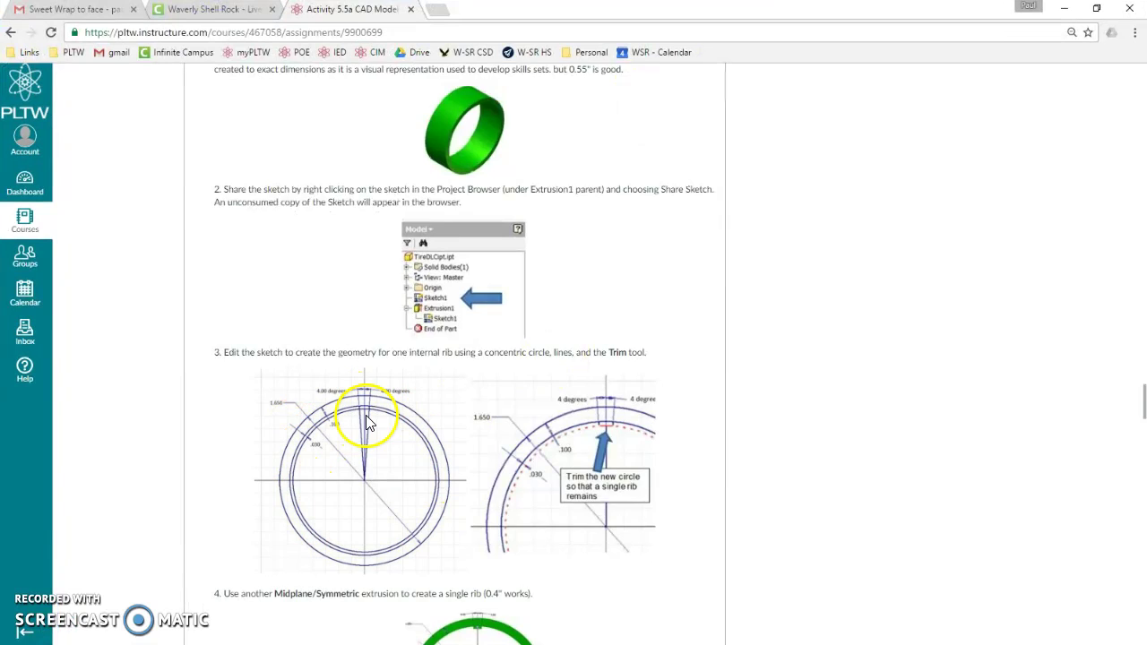
Step: Read step 4's rib image in the Canvas assignment, then return to Inventor
scroll(497, 480, down, 1)
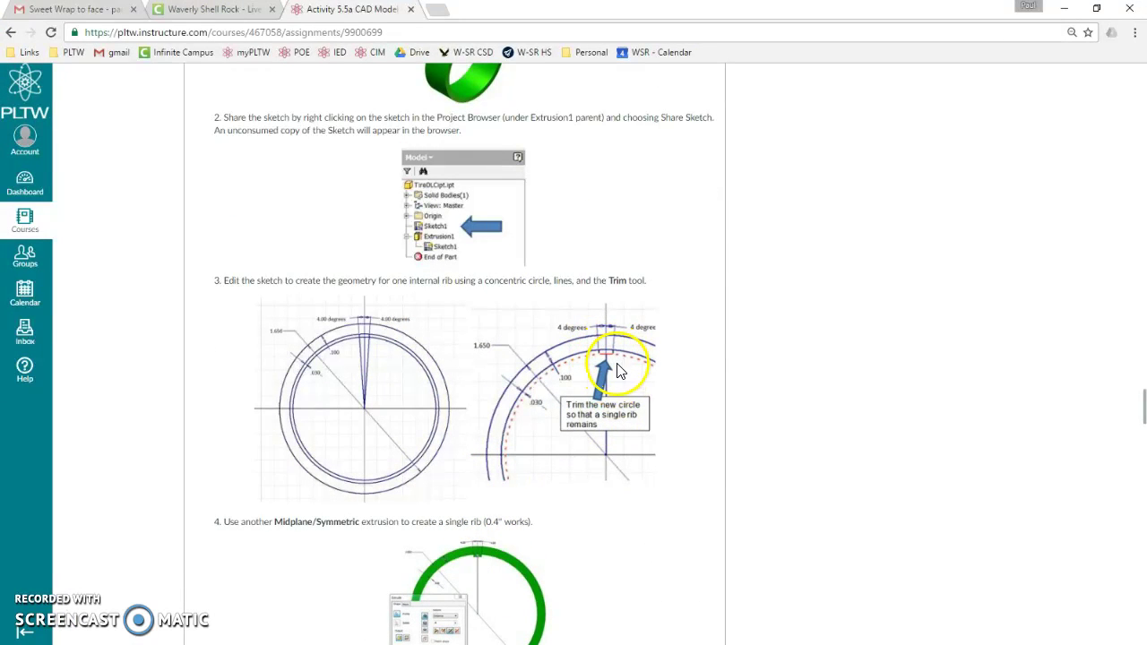
key(alt+Tab)
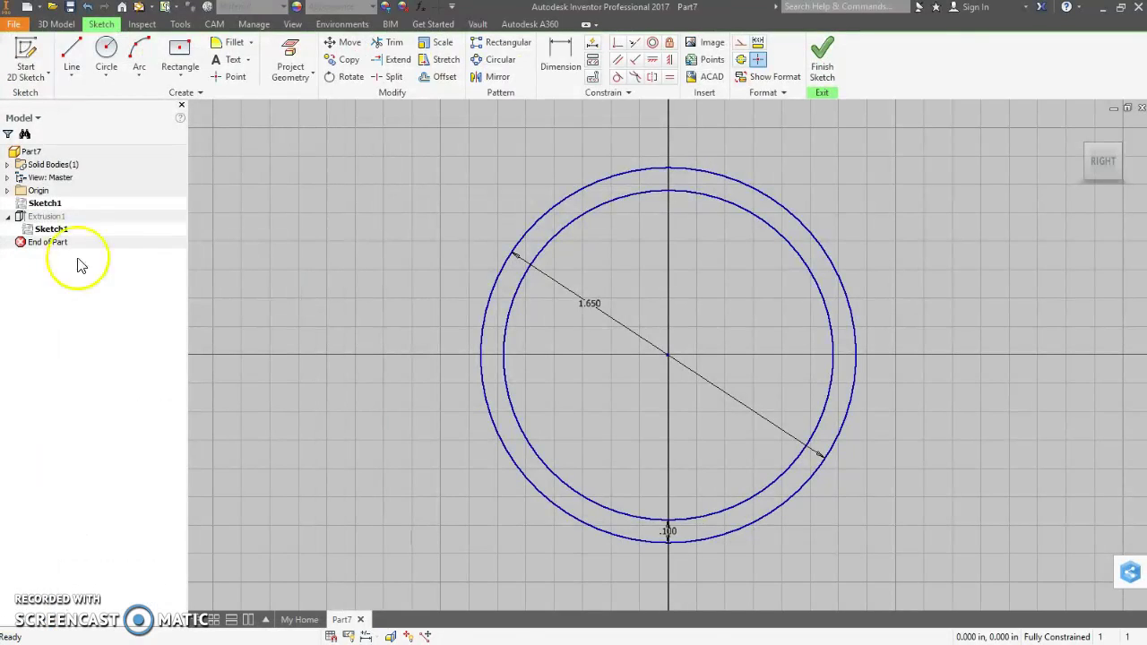
Step: Offset the inner circle inward by .03 to add a third concentric circle
click(441, 79)
click(581, 224)
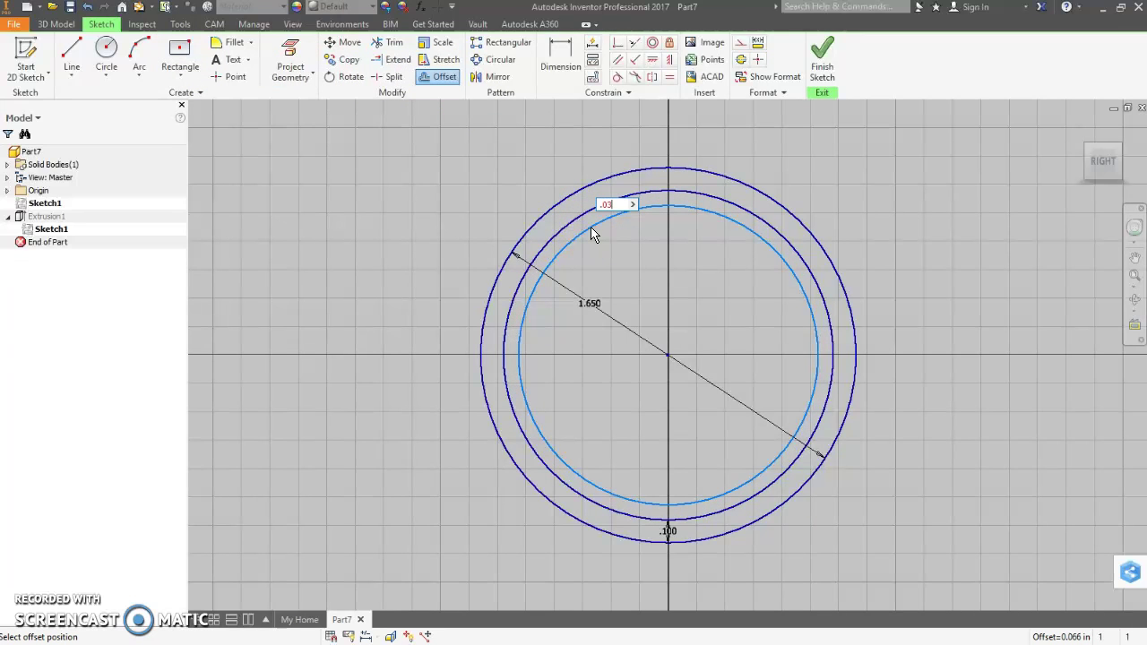
key(Return)
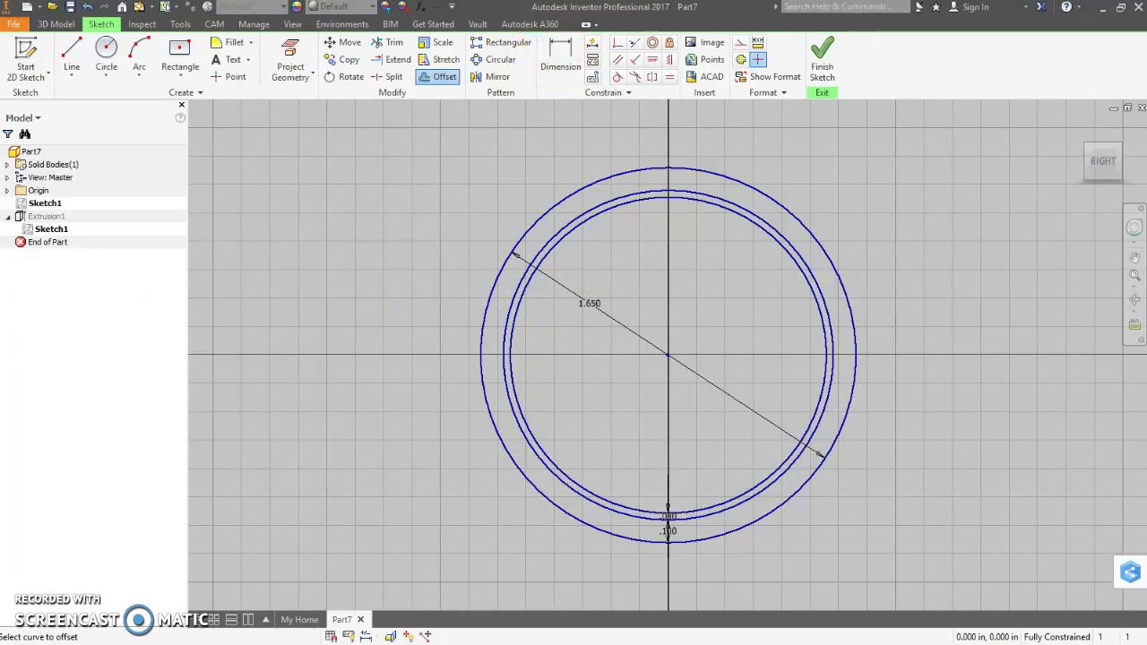
Step: Draw two lines from the centre at 4° either side of vertical, forming the rib wedge
click(72, 54)
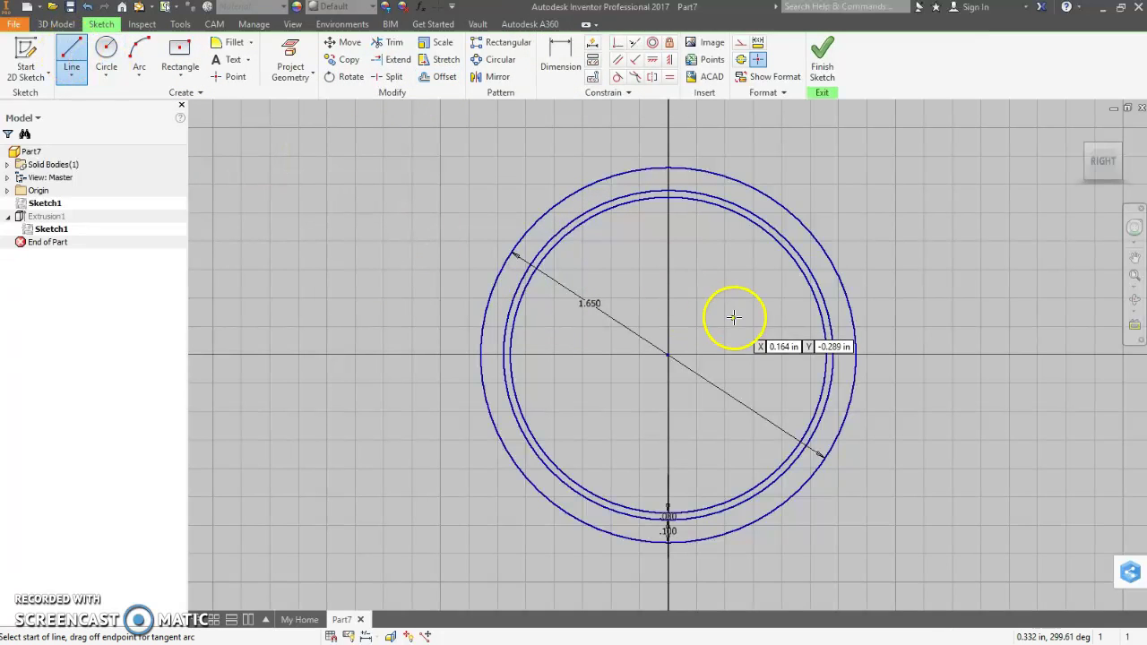
click(669, 357)
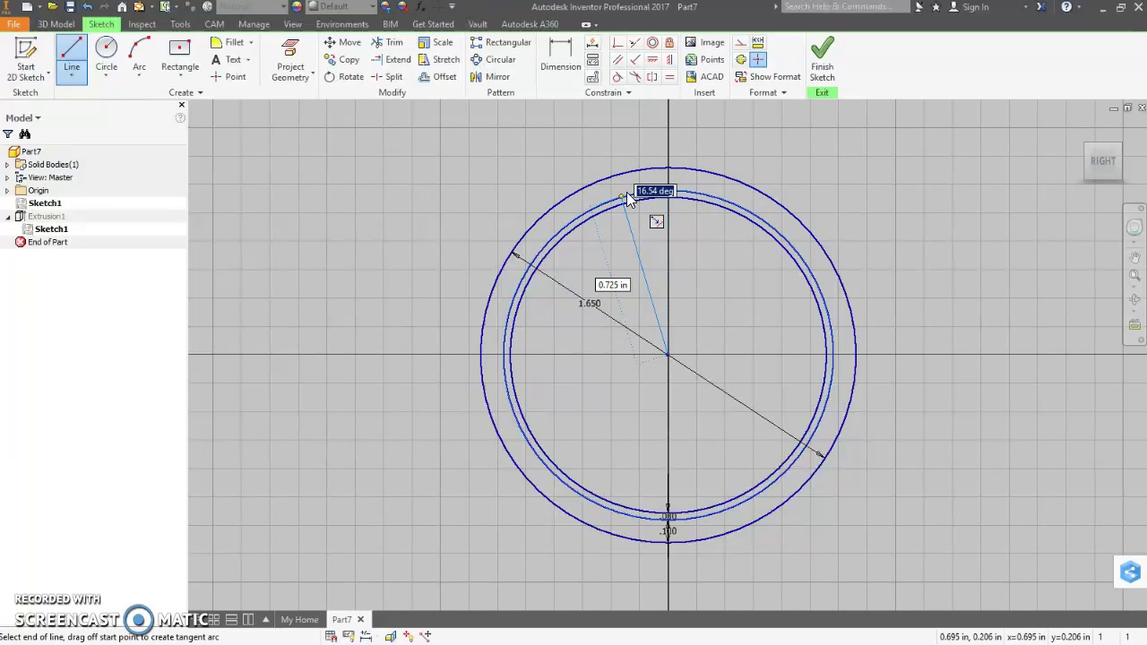
key(Return)
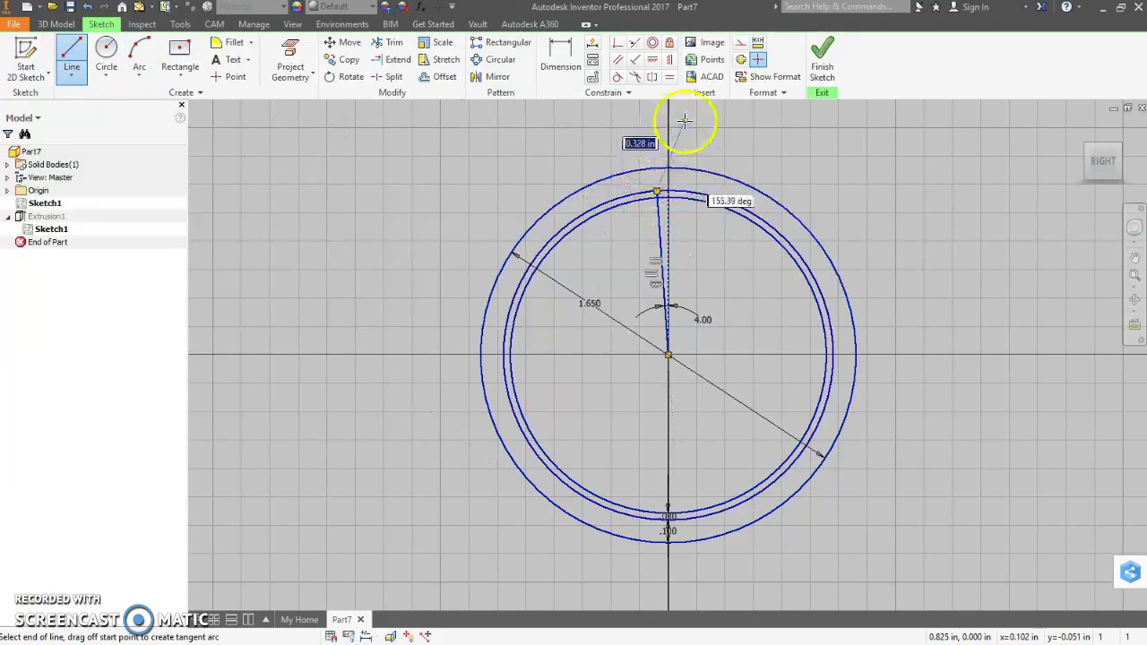
right_click(743, 141)
click(763, 91)
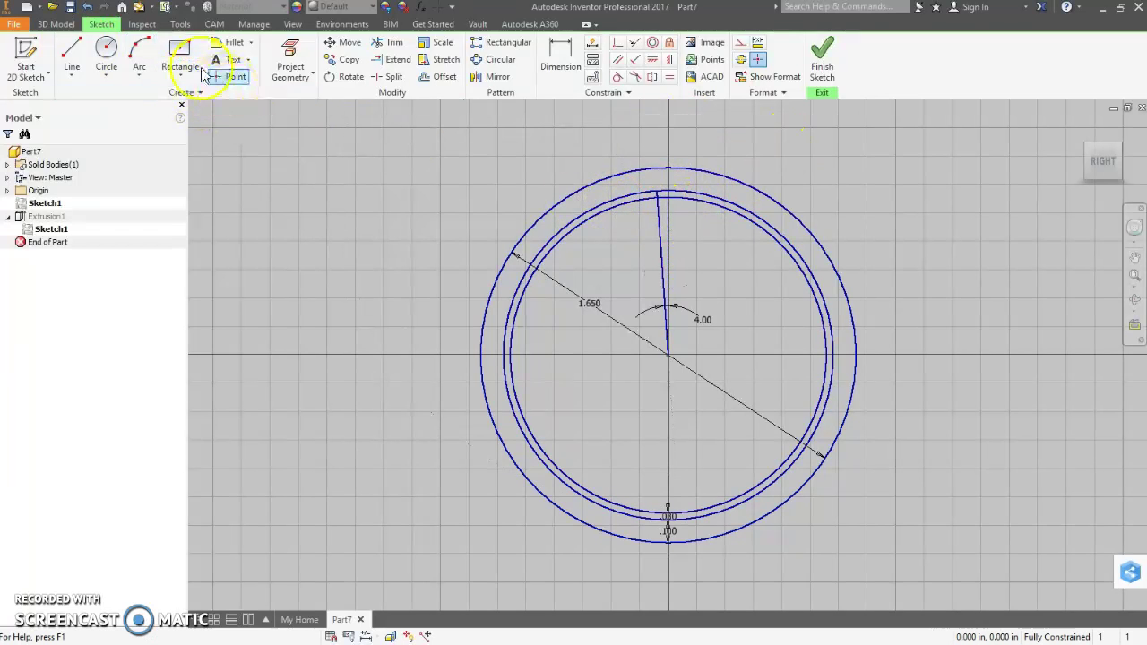
click(72, 56)
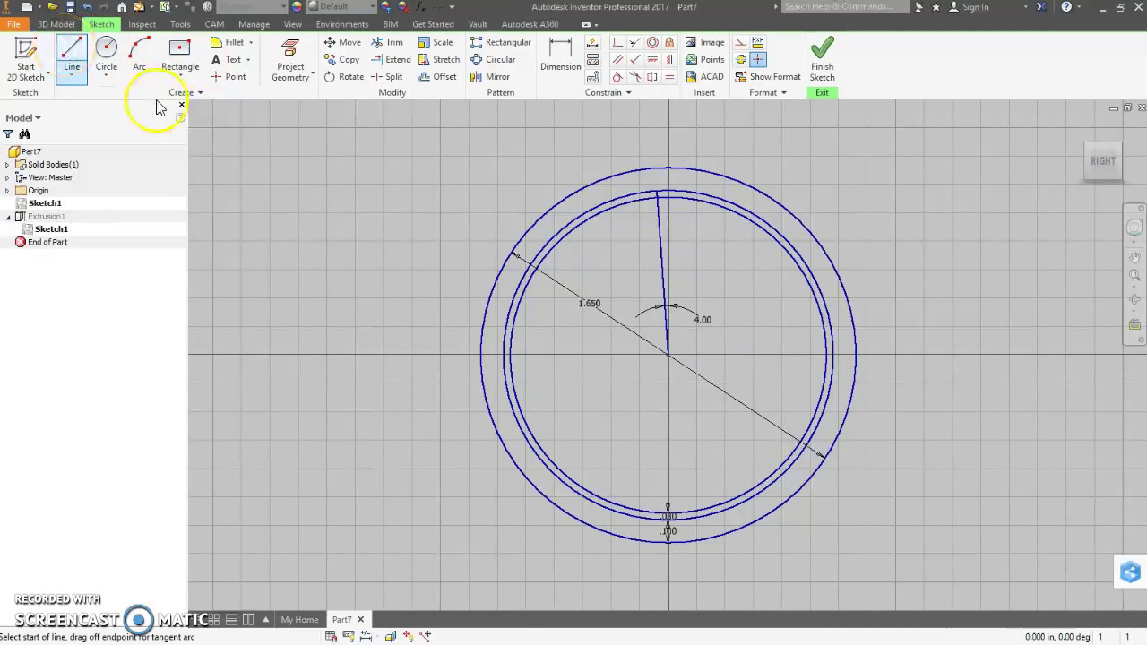
click(669, 356)
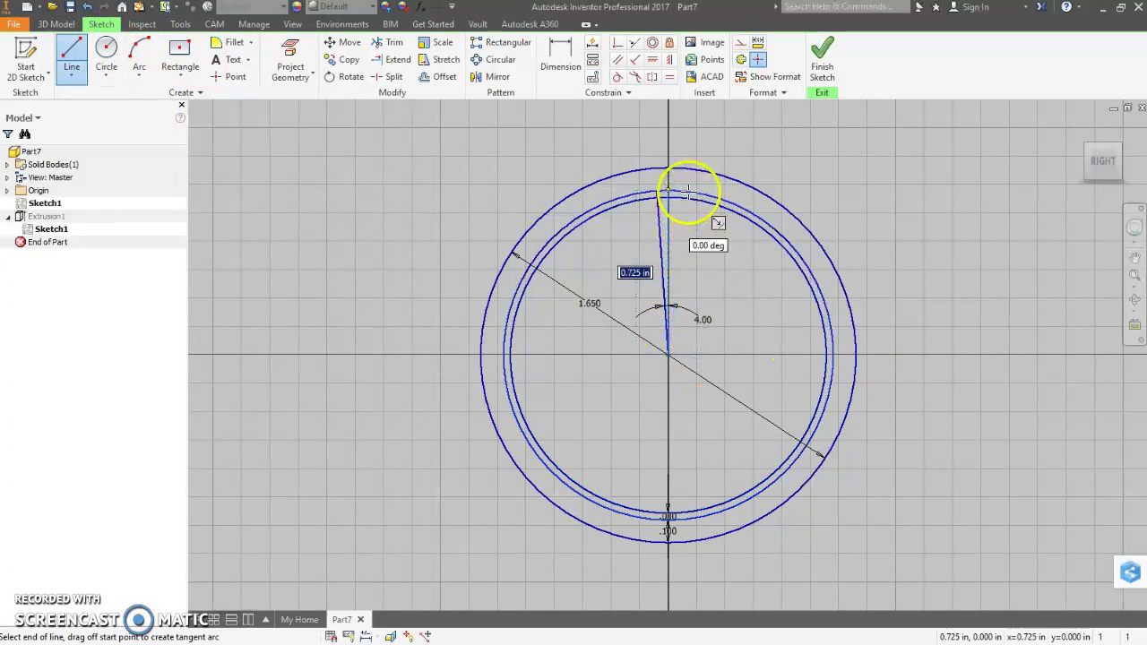
click(736, 209)
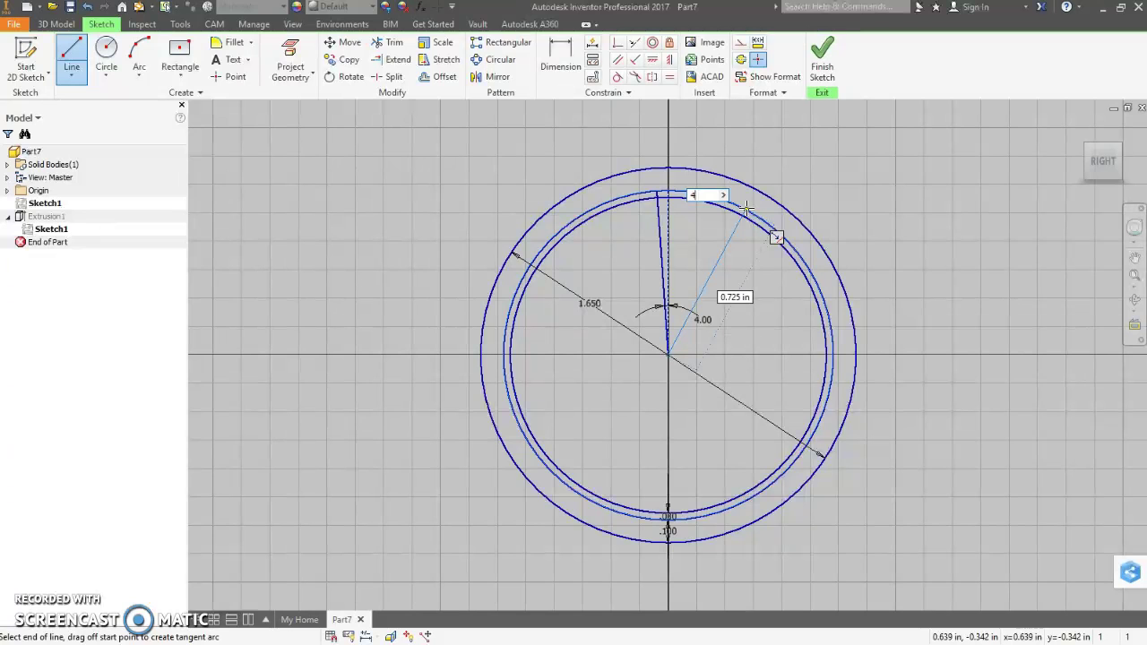
key(Return)
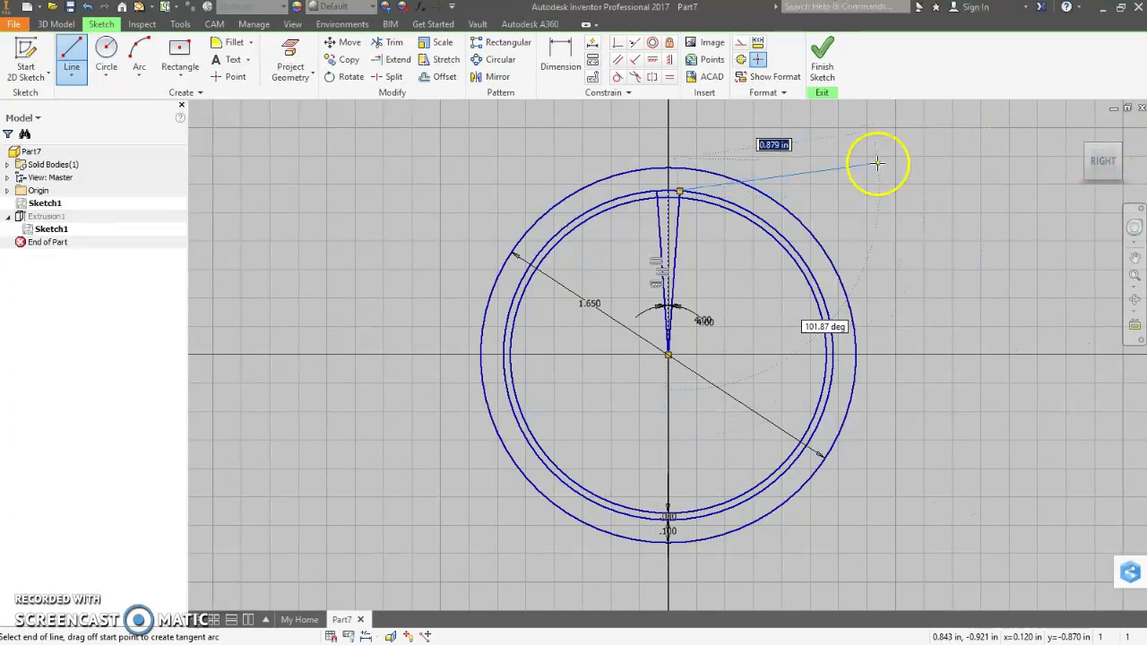
key(Escape)
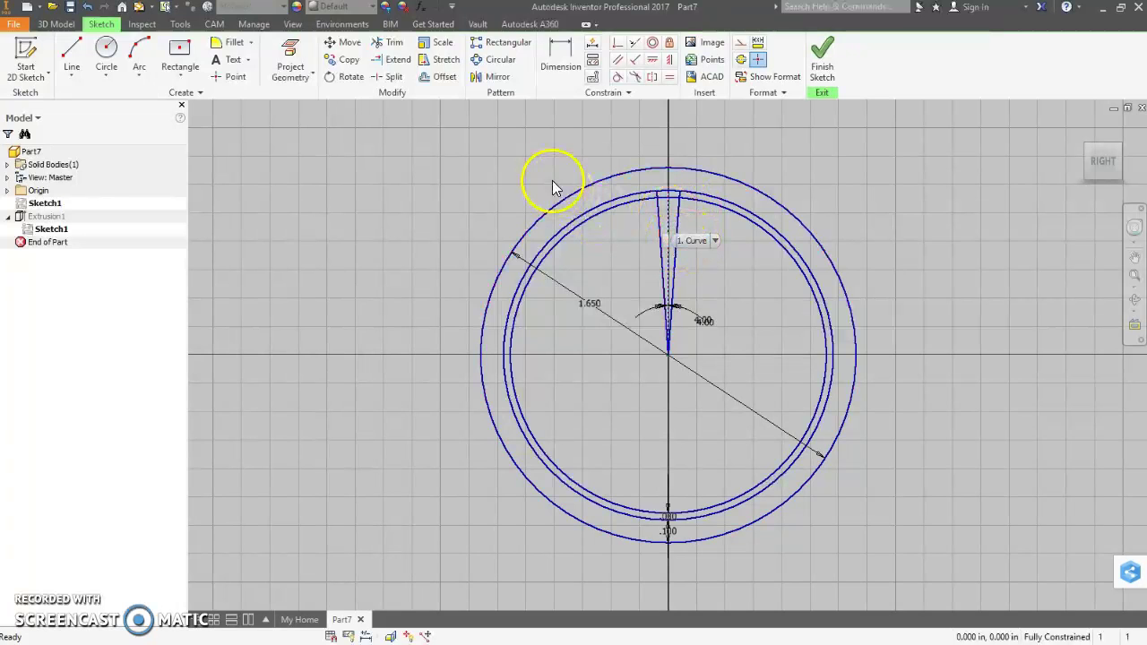
Step: Delete both 4° angle dimensions from the wedge lines
right_click(668, 215)
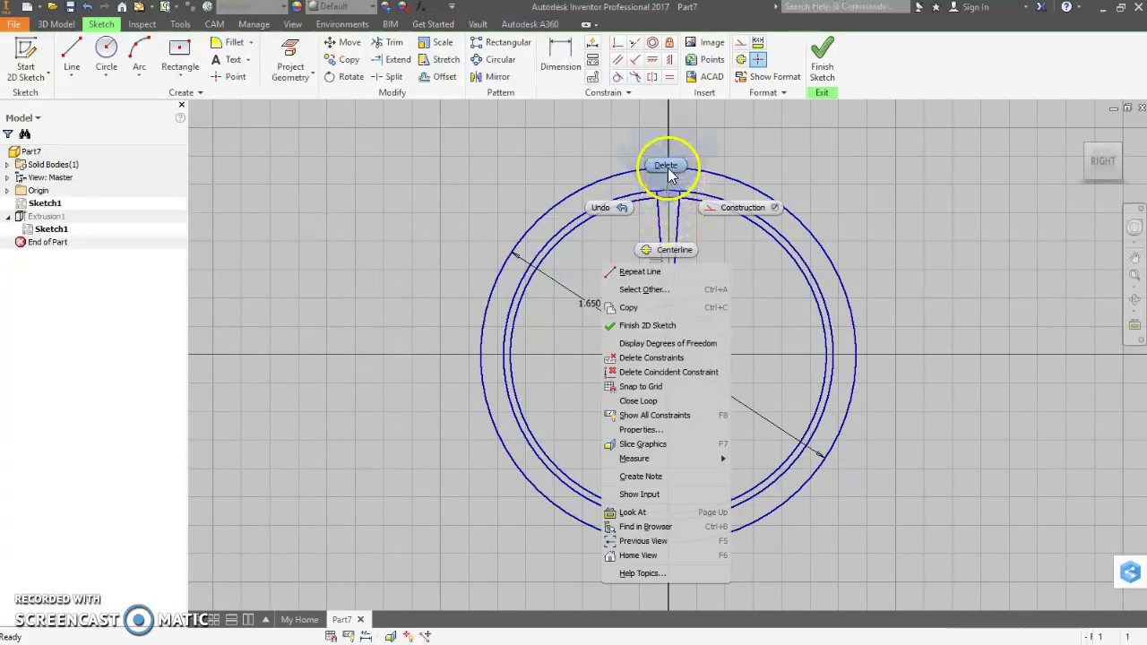
click(669, 161)
right_click(668, 212)
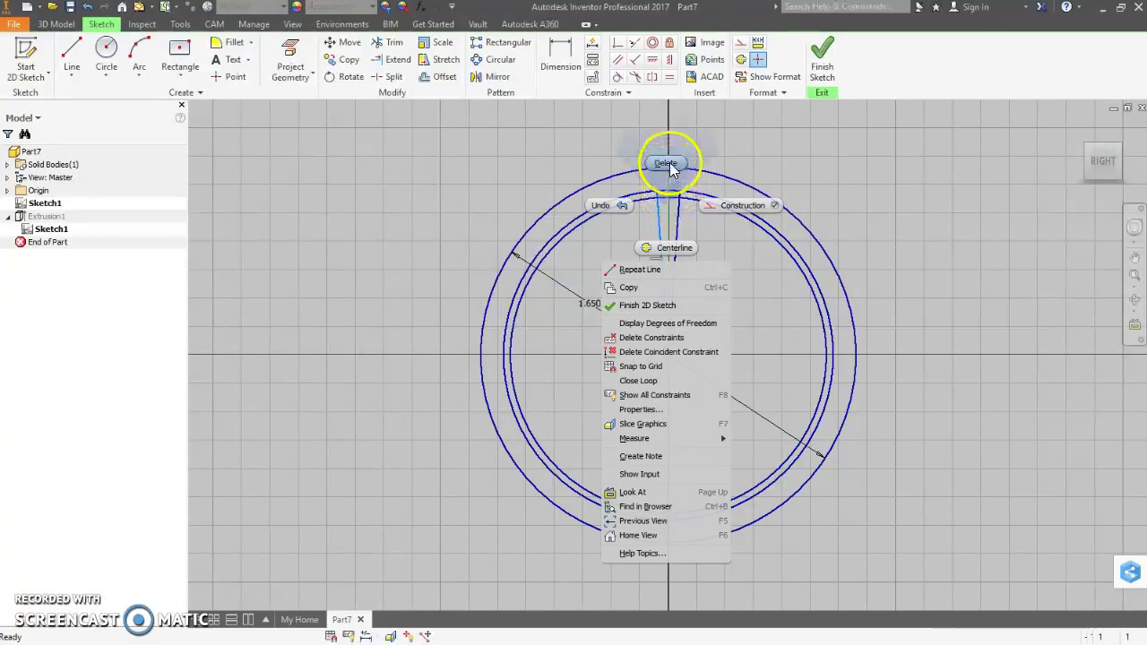
click(670, 167)
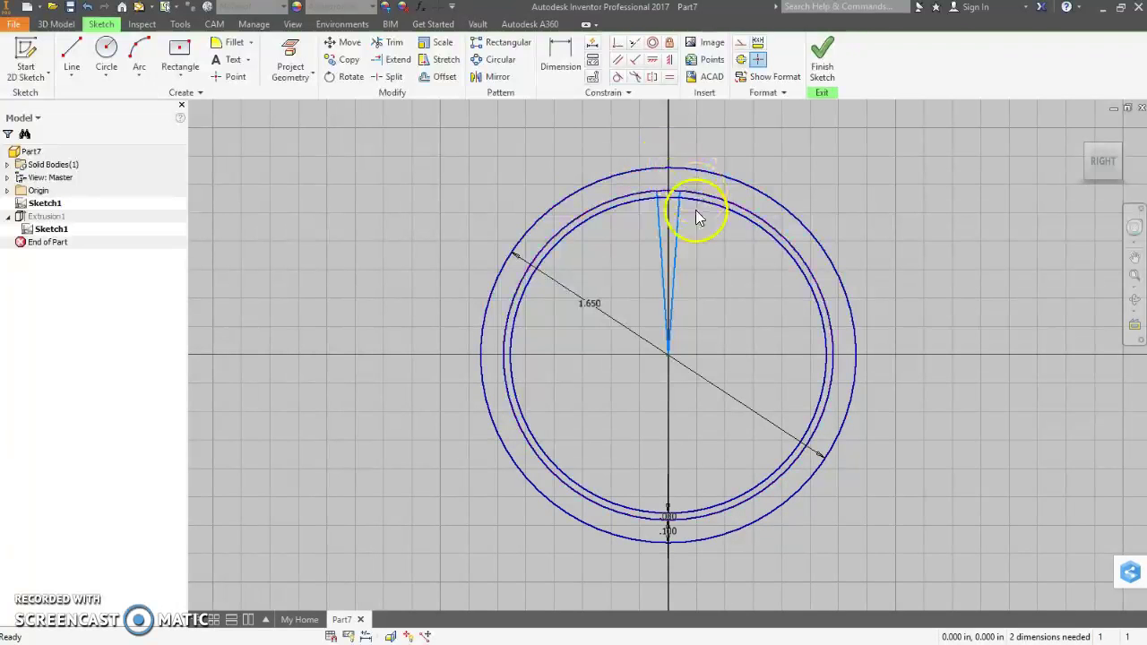
Step: Trim the extra line and circle segments, leaving one small rib outline
click(387, 50)
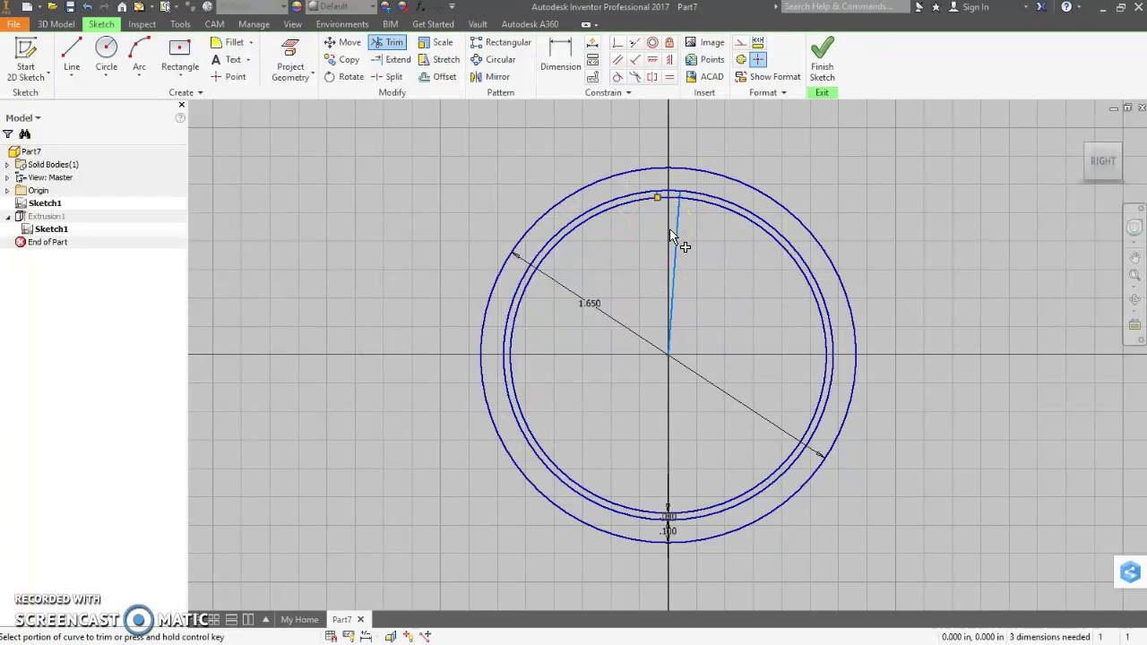
click(638, 202)
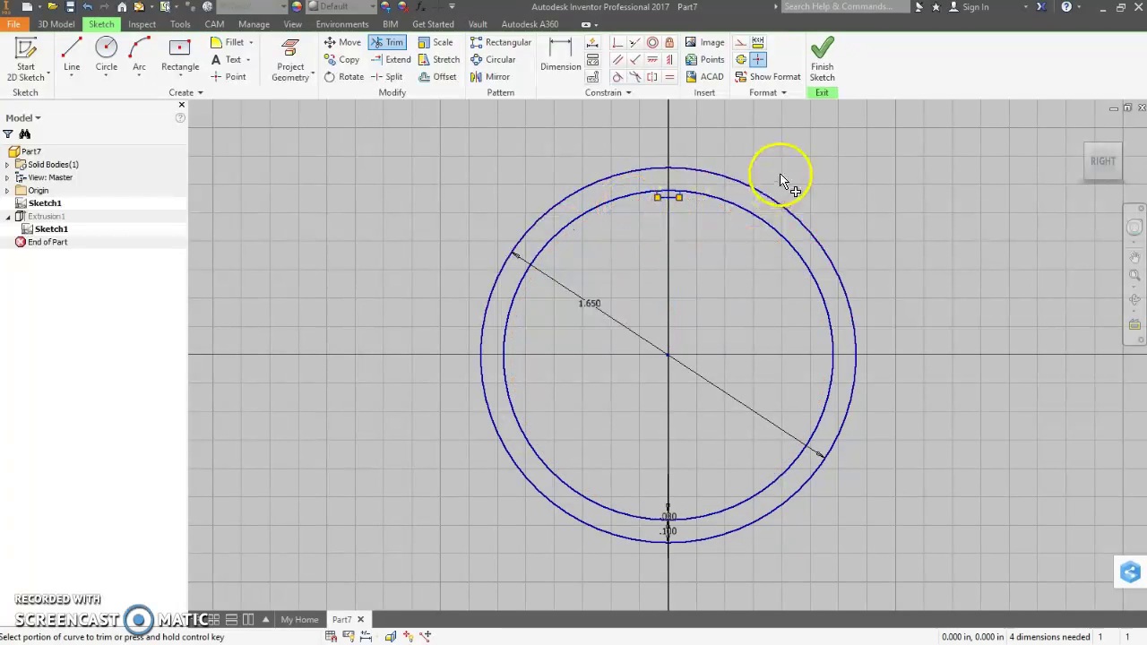
scroll(657, 191, down, 5)
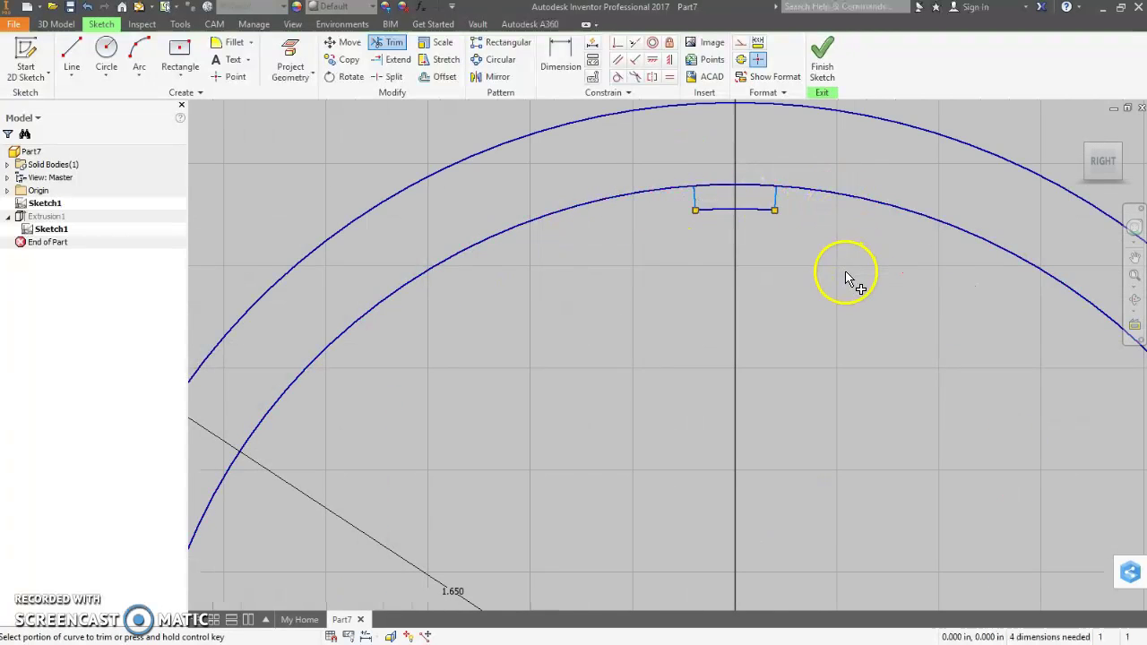
key(Escape)
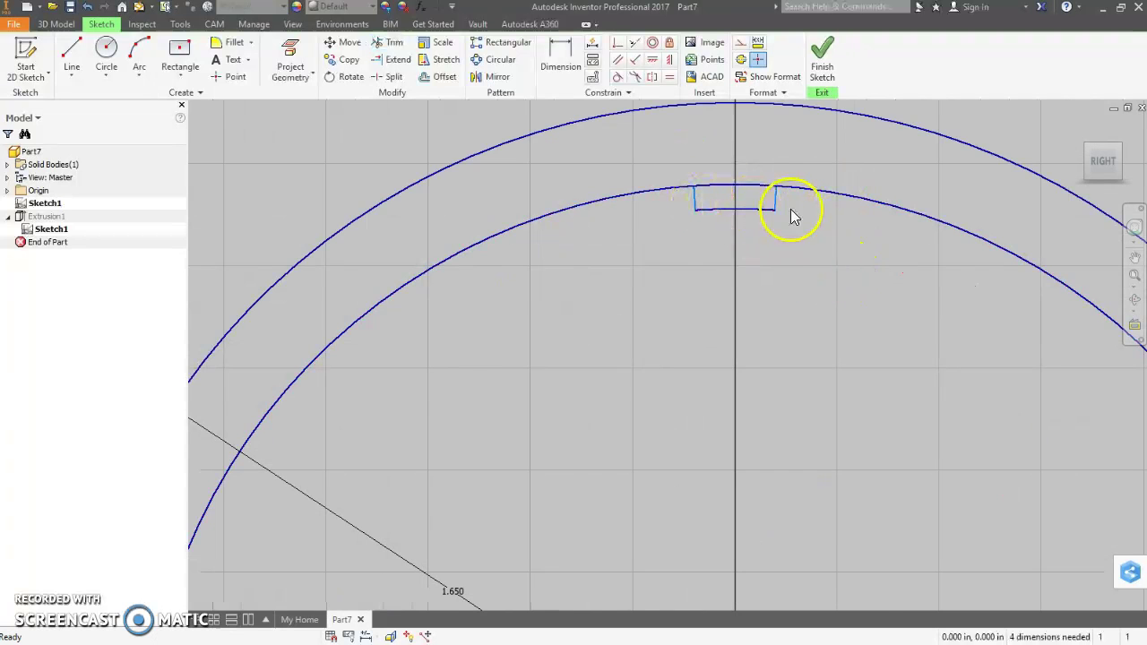
scroll(812, 229, up, 2)
scroll(814, 233, up, 3)
mouse_move(901, 202)
middle_down()
mouse_move(769, 135)
mouse_move(782, 147)
middle_up()
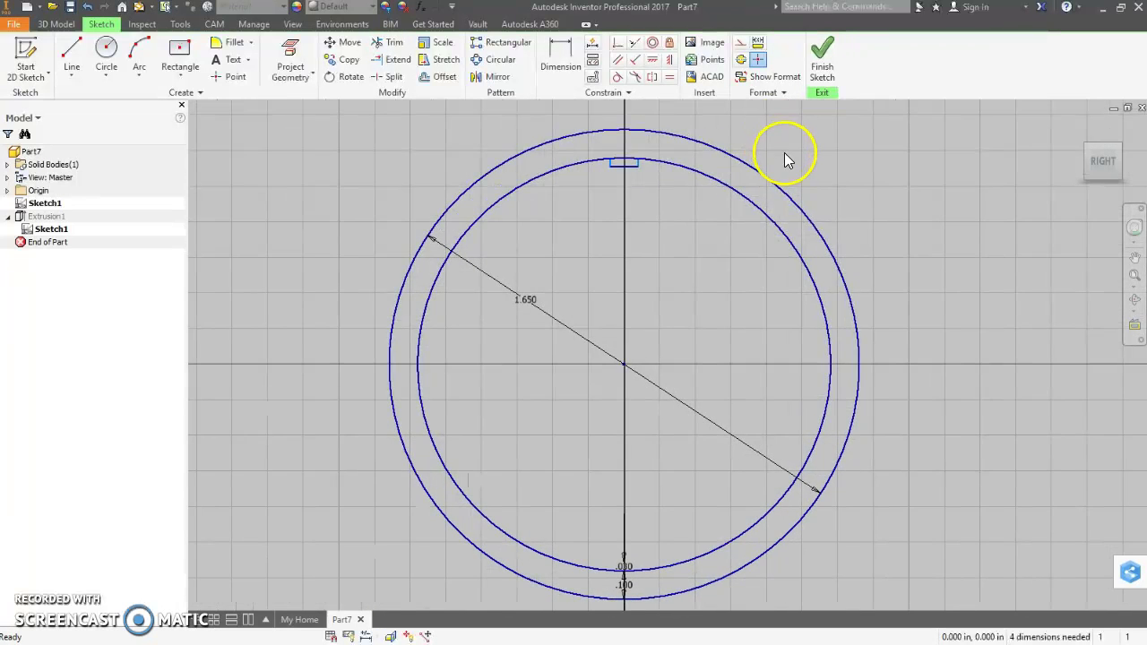
Step: Finish the sketch and extrude the small rib profile symmetrically as Extrusion2
click(838, 53)
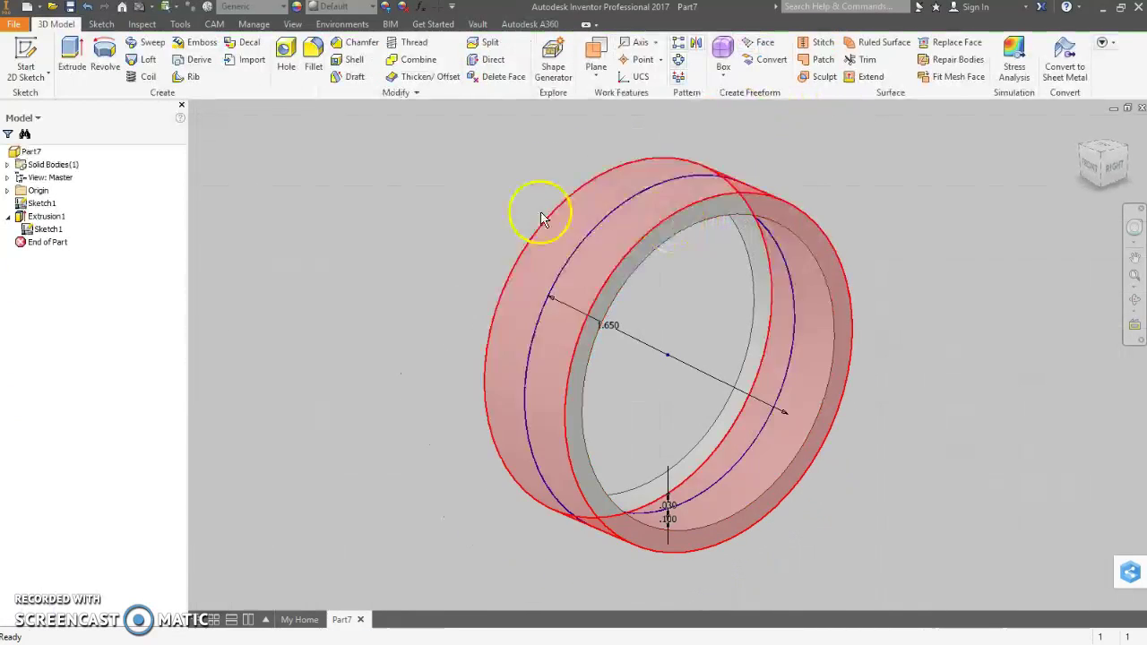
click(71, 58)
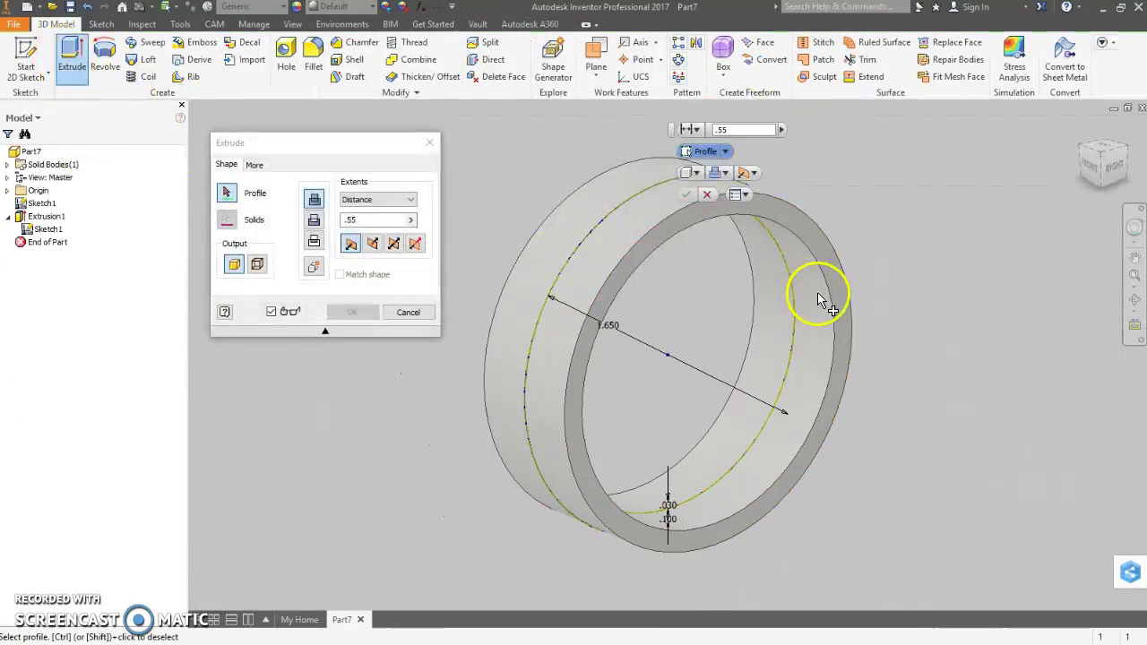
shift+middle_drag(974, 295, 723, 243)
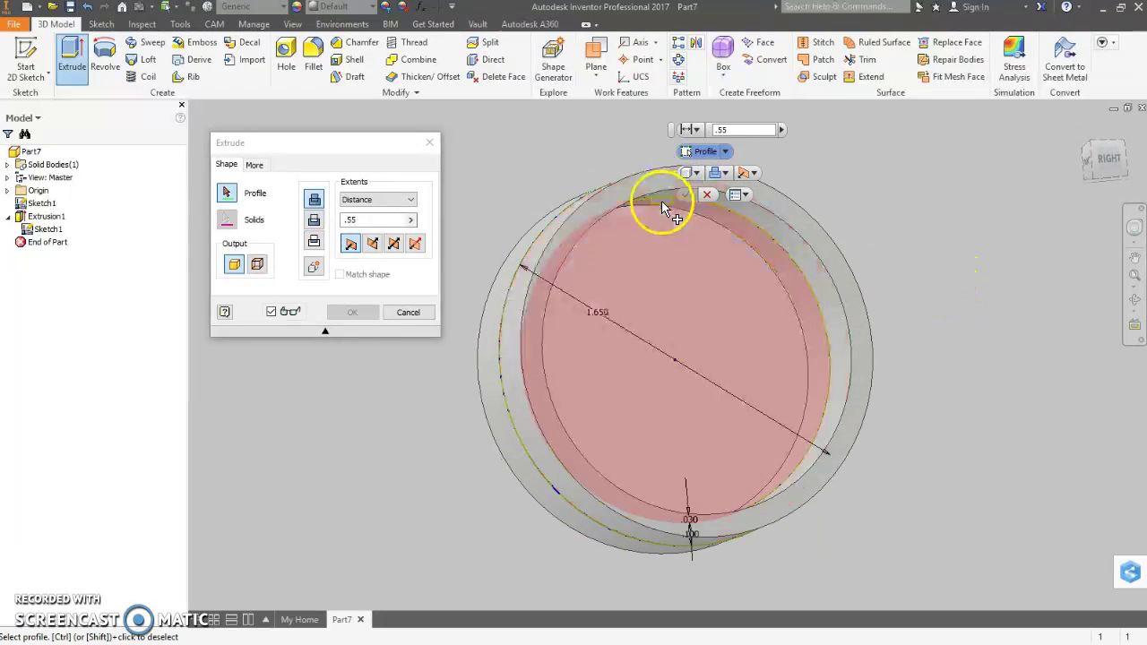
scroll(663, 204, up, 5)
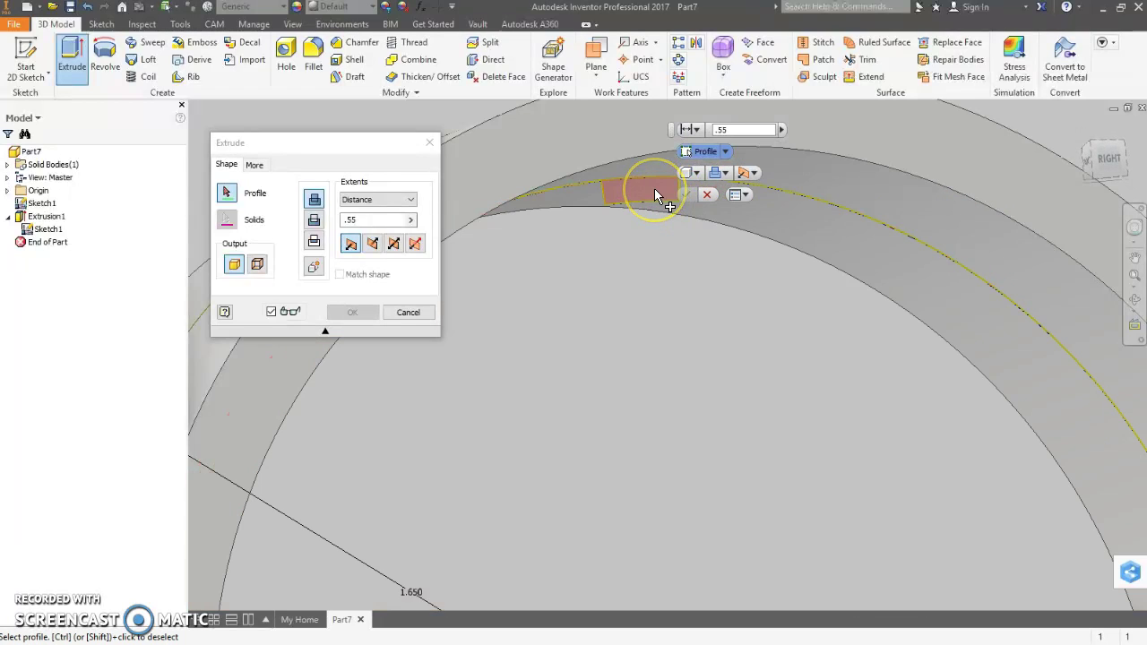
click(654, 191)
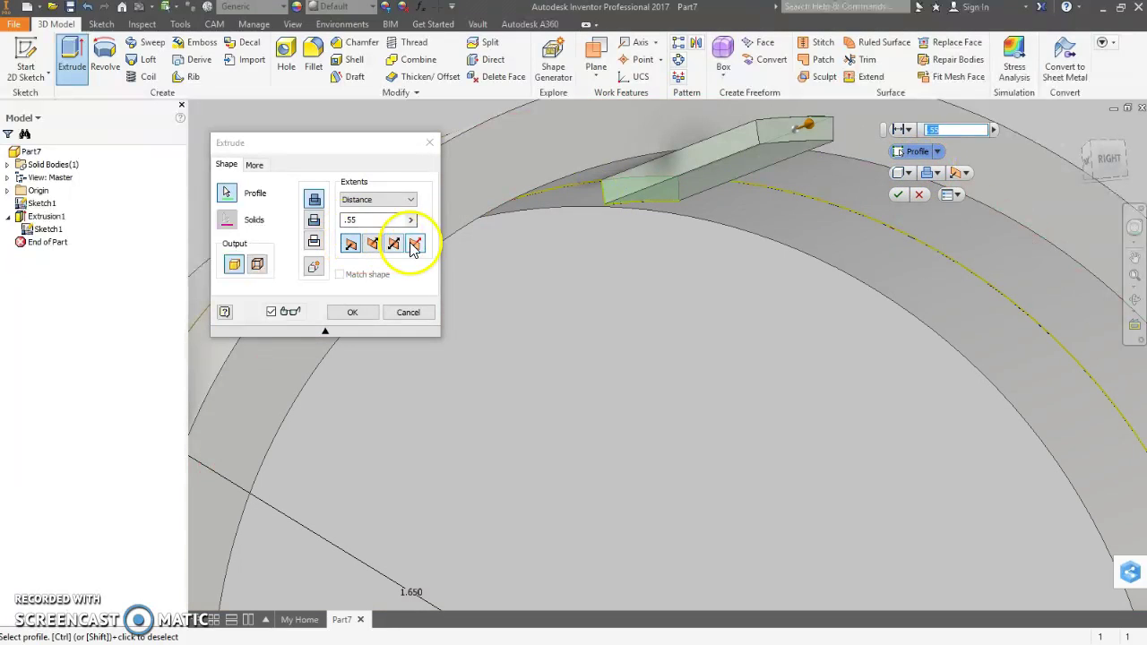
click(394, 248)
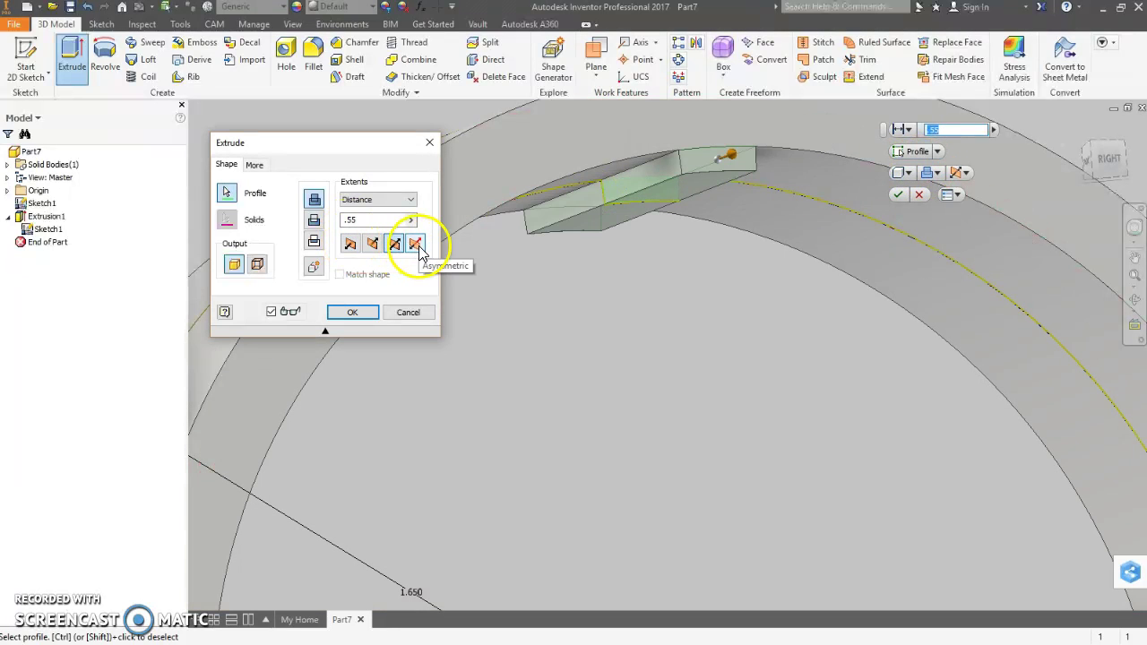
double_click(344, 219)
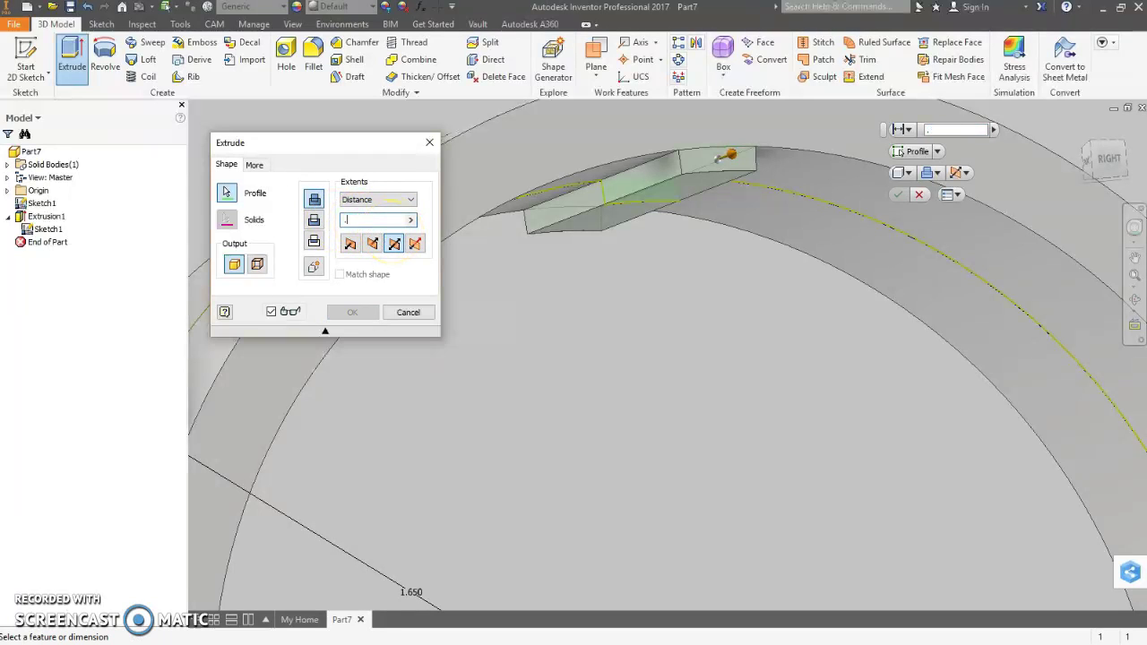
key(Return)
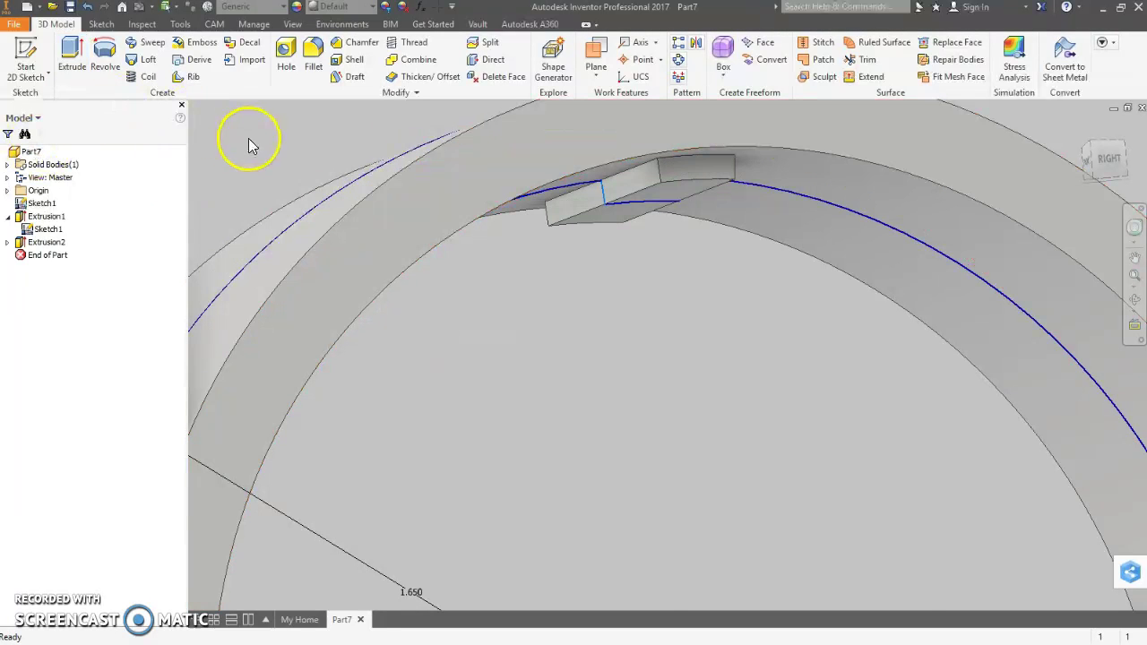
scroll(279, 145, down, 3)
scroll(280, 145, down, 2)
middle_drag(281, 145, 393, 122)
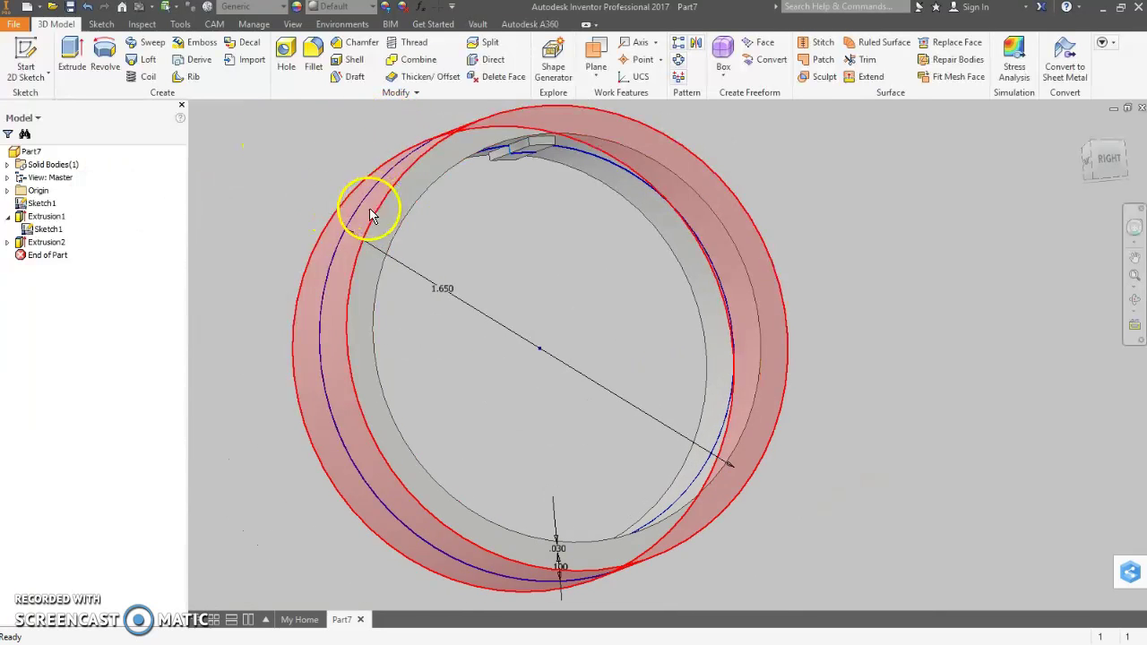
Step: Turn off Sketch1's visibility and expand the Origin folder in the browser
right_click(21, 208)
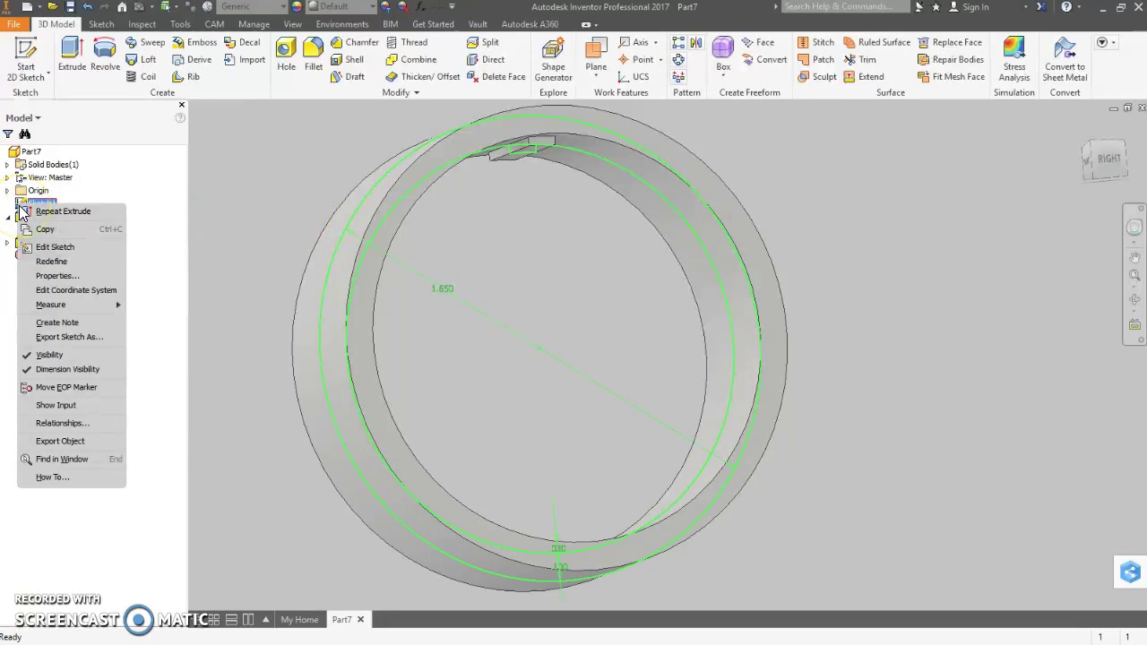
click(52, 355)
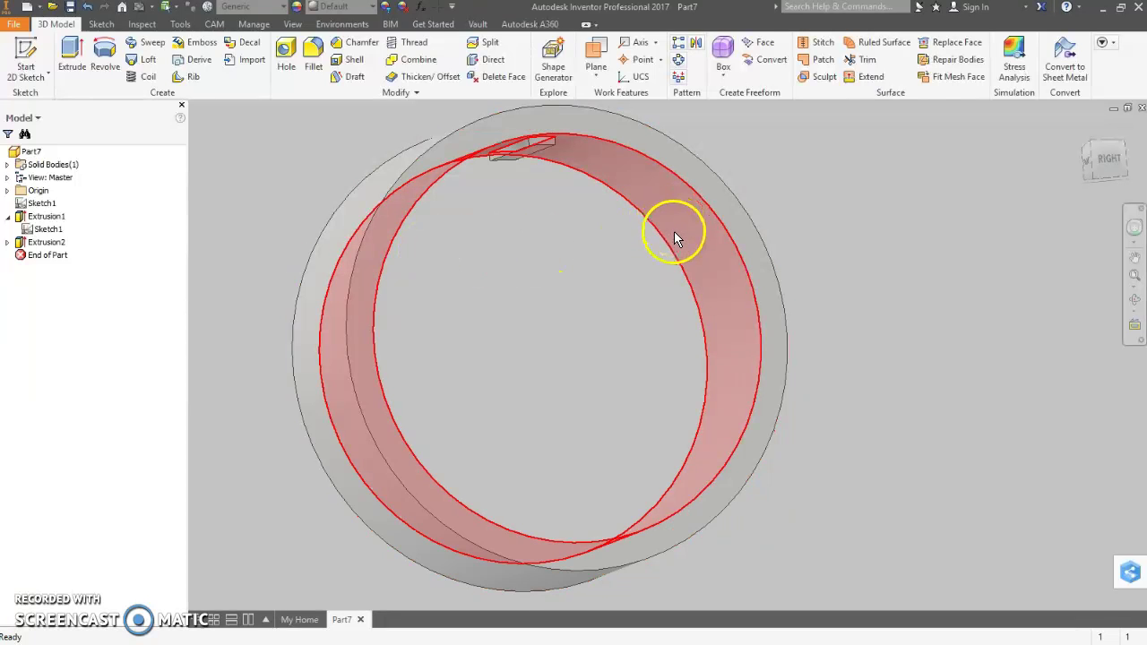
click(8, 191)
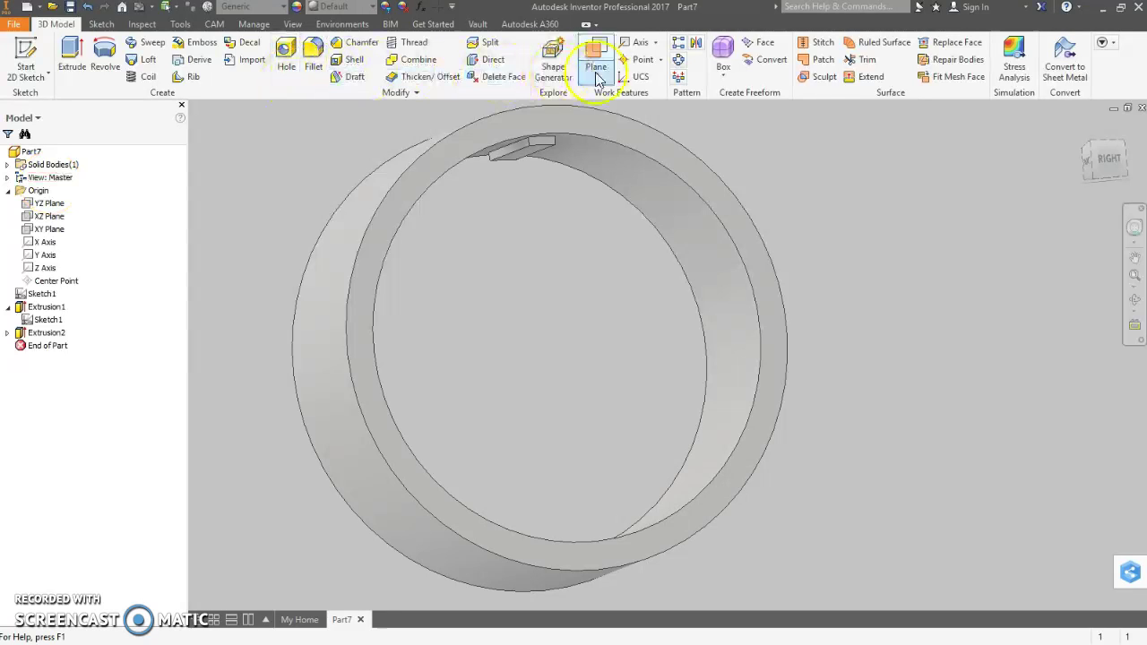
Step: Circular-pattern the rib 15 times around the ring, using the ring as the rotation axis
click(679, 60)
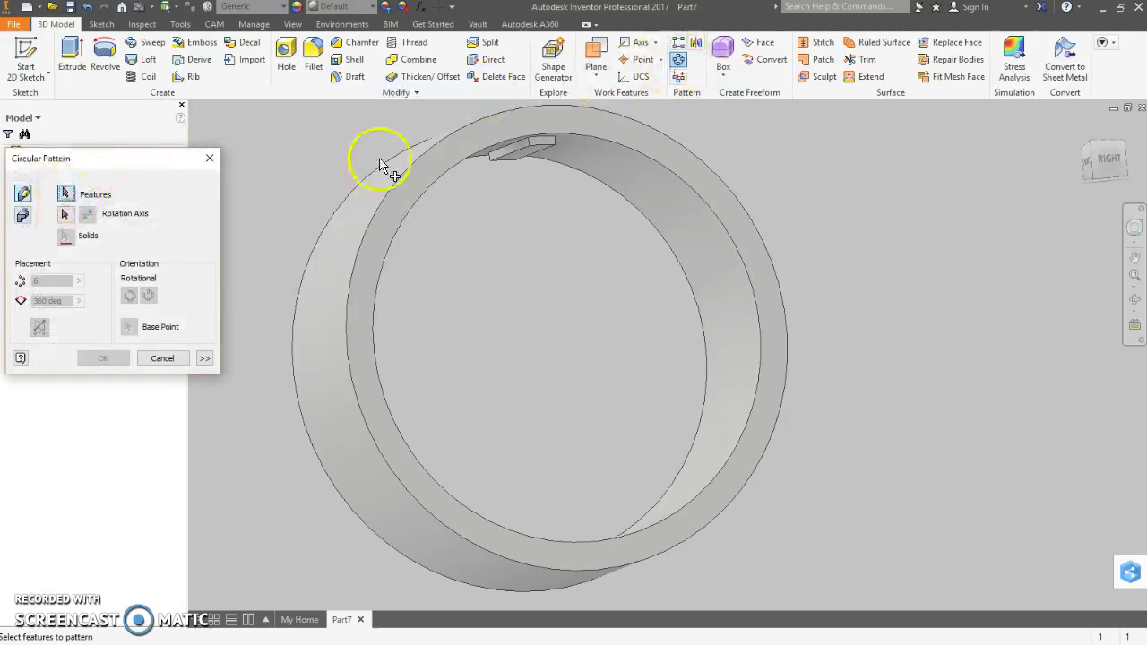
click(519, 158)
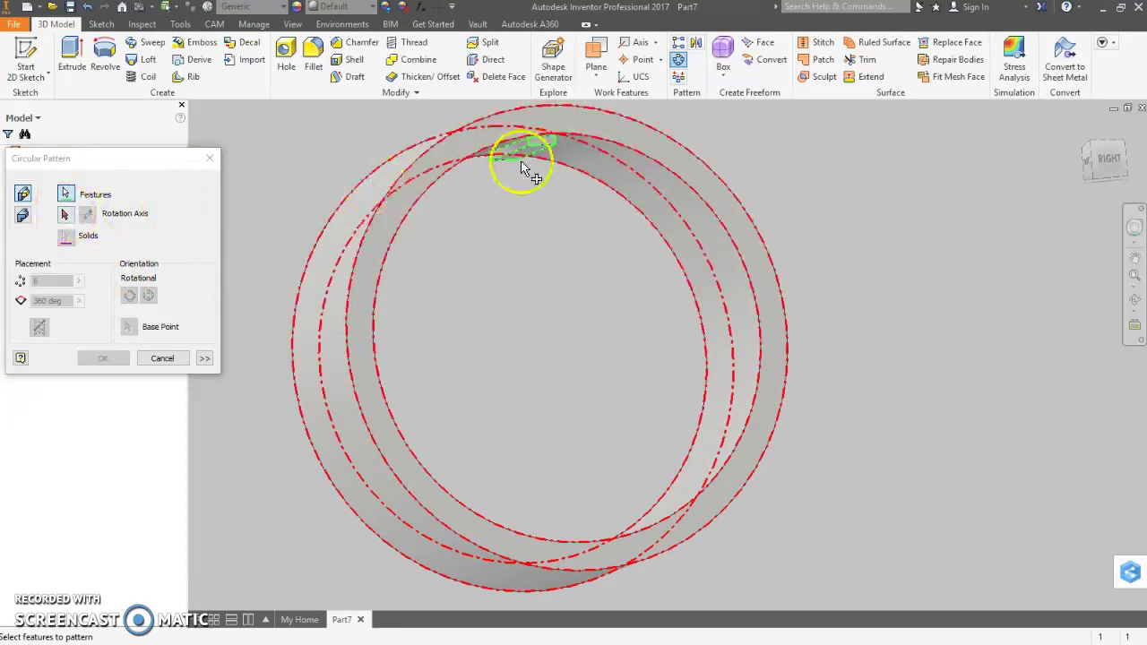
click(65, 216)
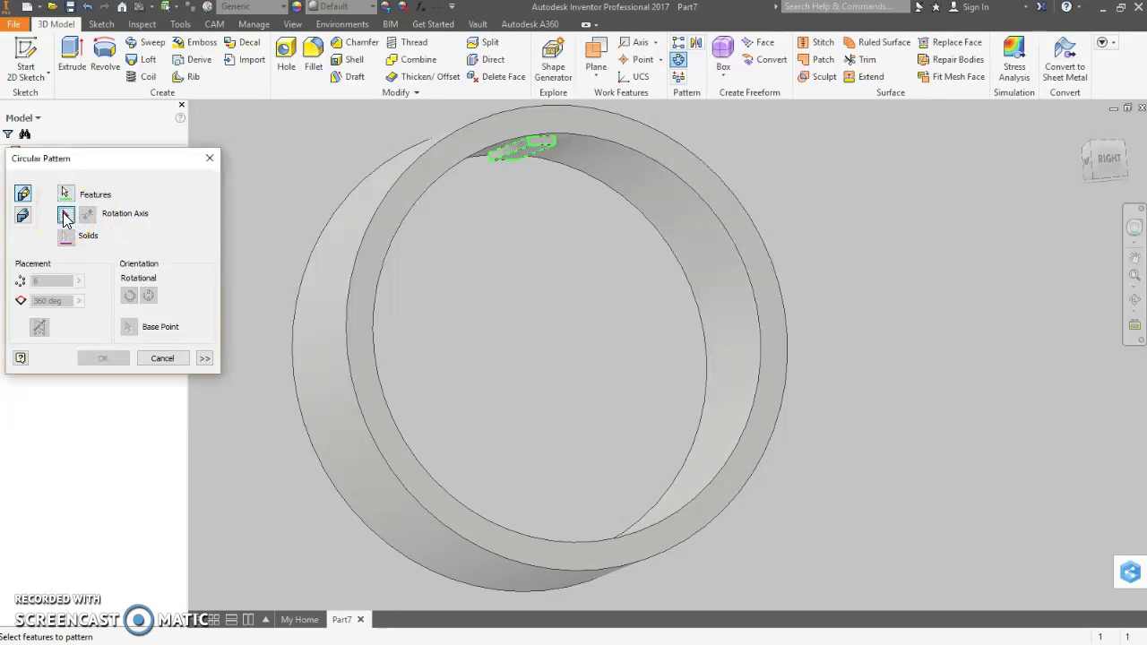
click(679, 225)
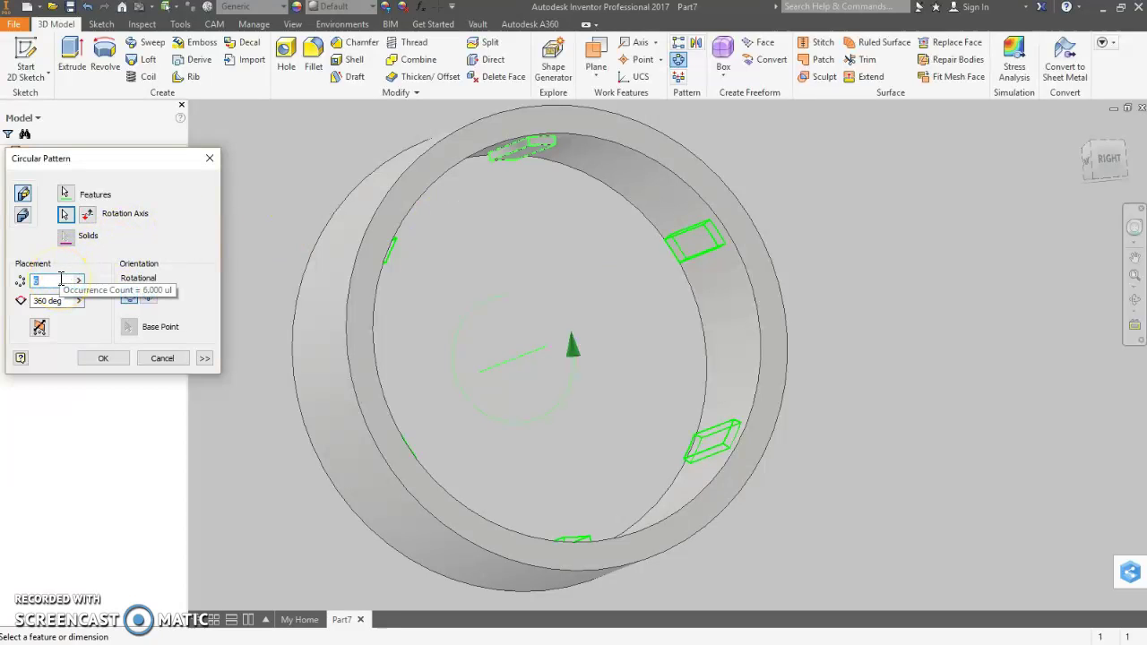
text(15)
click(121, 360)
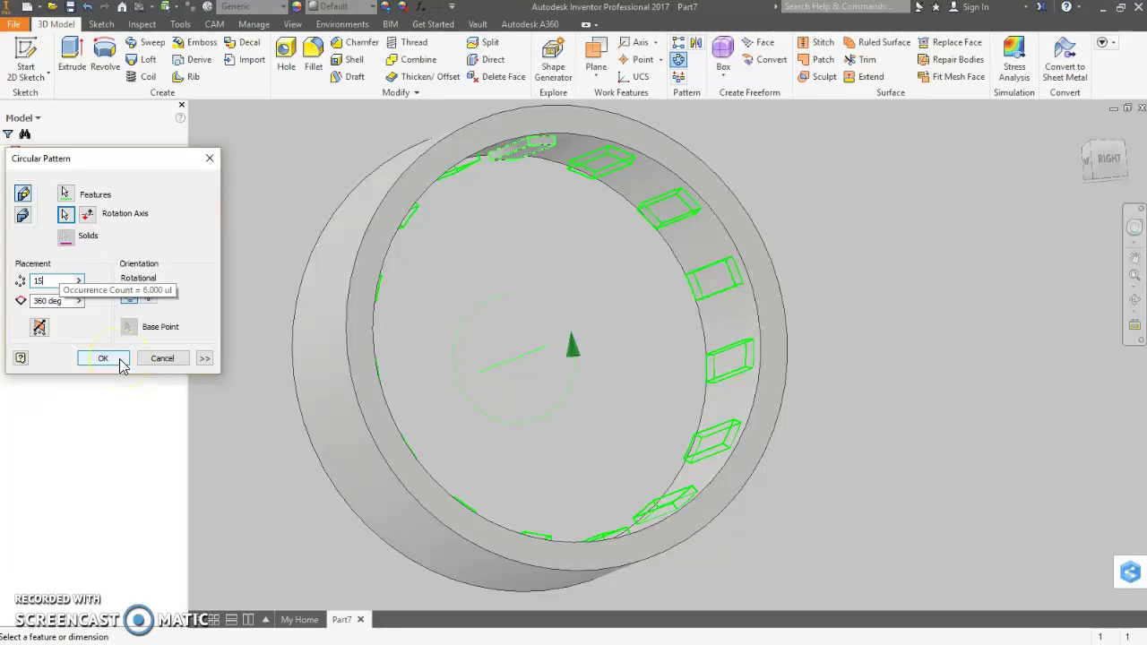
click(709, 268)
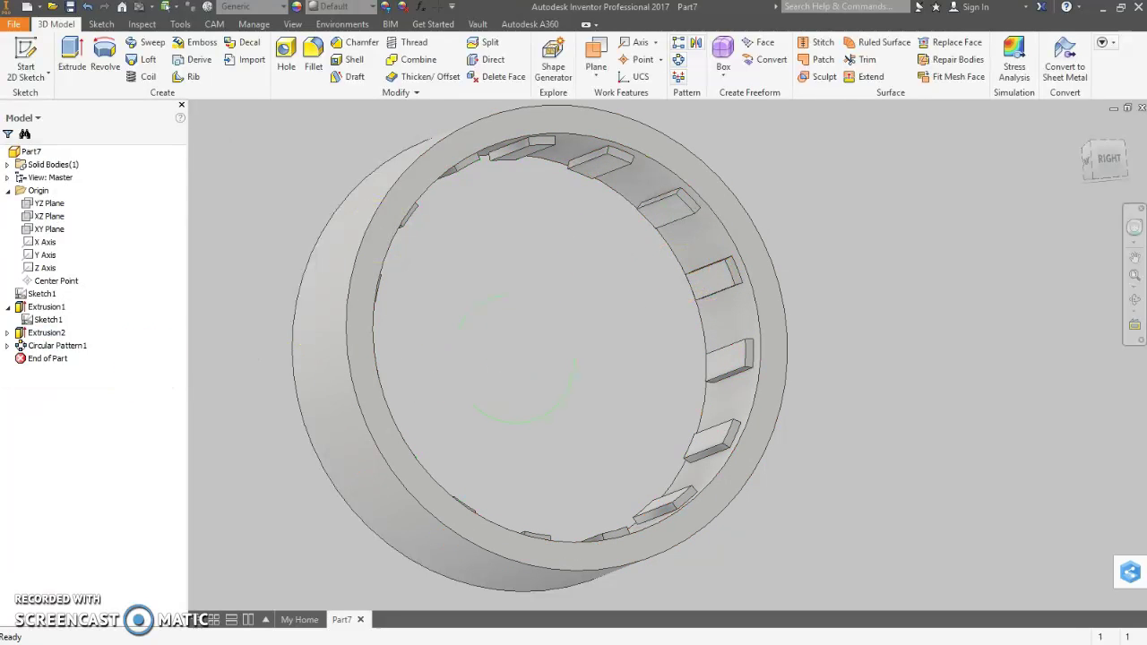
key(alt+Tab)
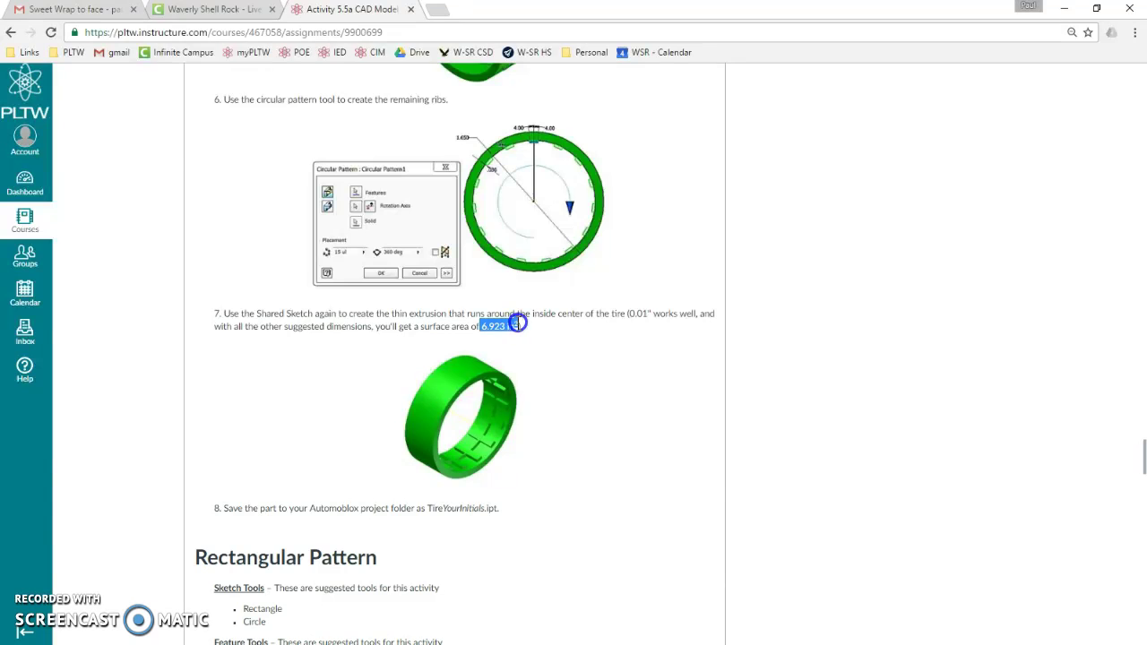
click(586, 332)
drag(673, 11, 594, 641)
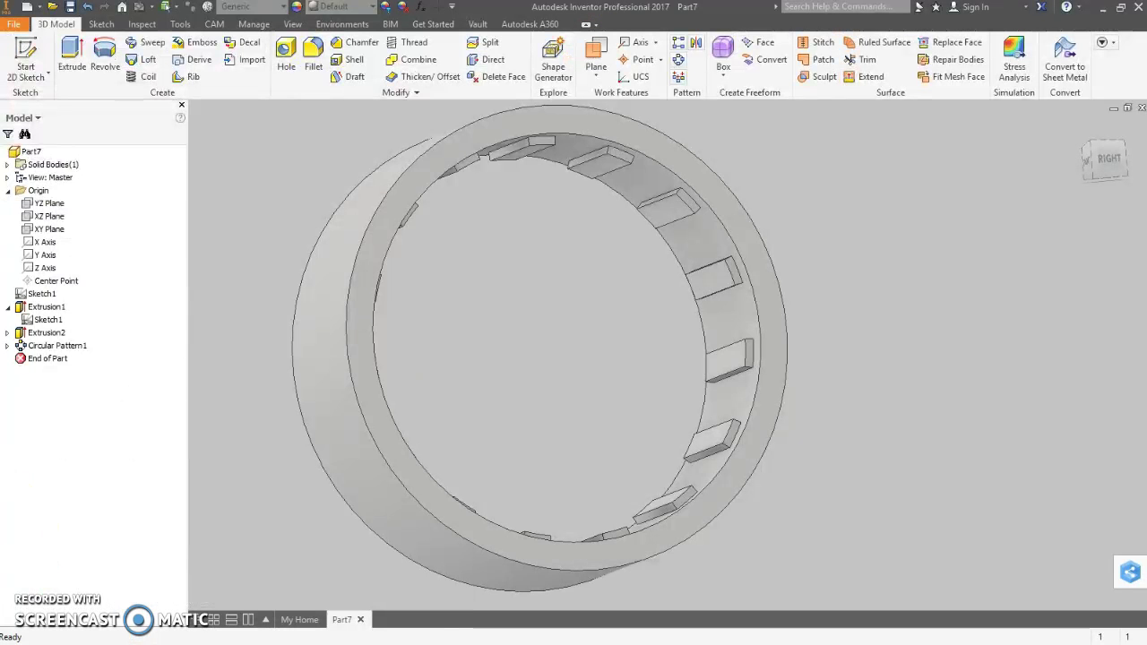
Step: Reopen Sketch1 and offset the ring's inner circle about 0.03 in inward
click(26, 56)
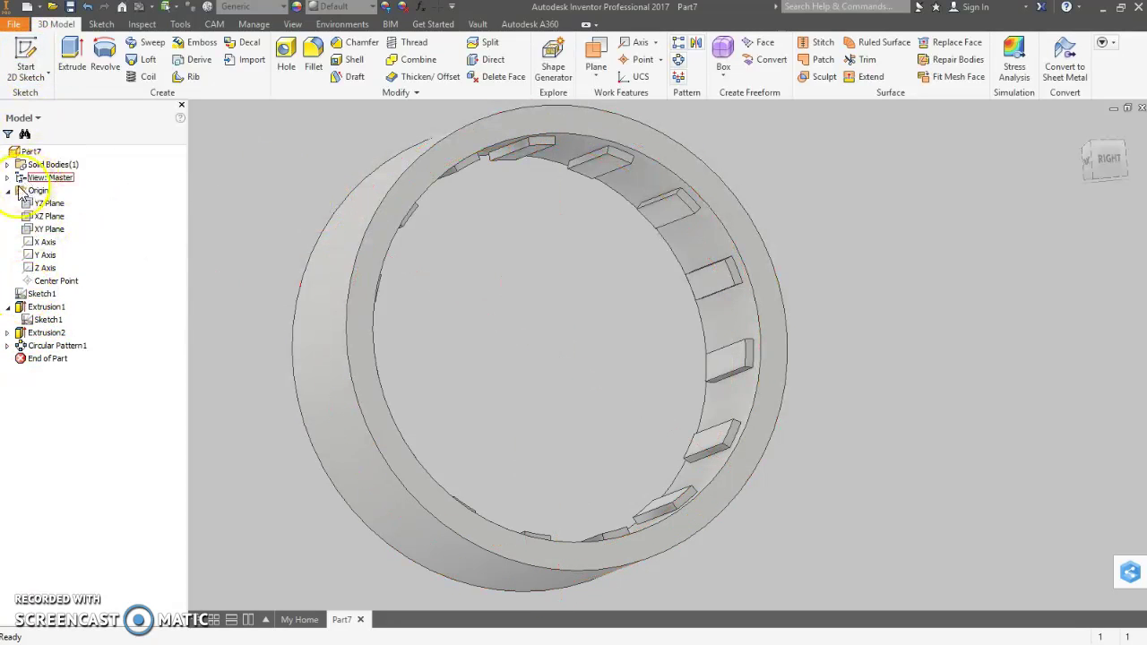
click(40, 294)
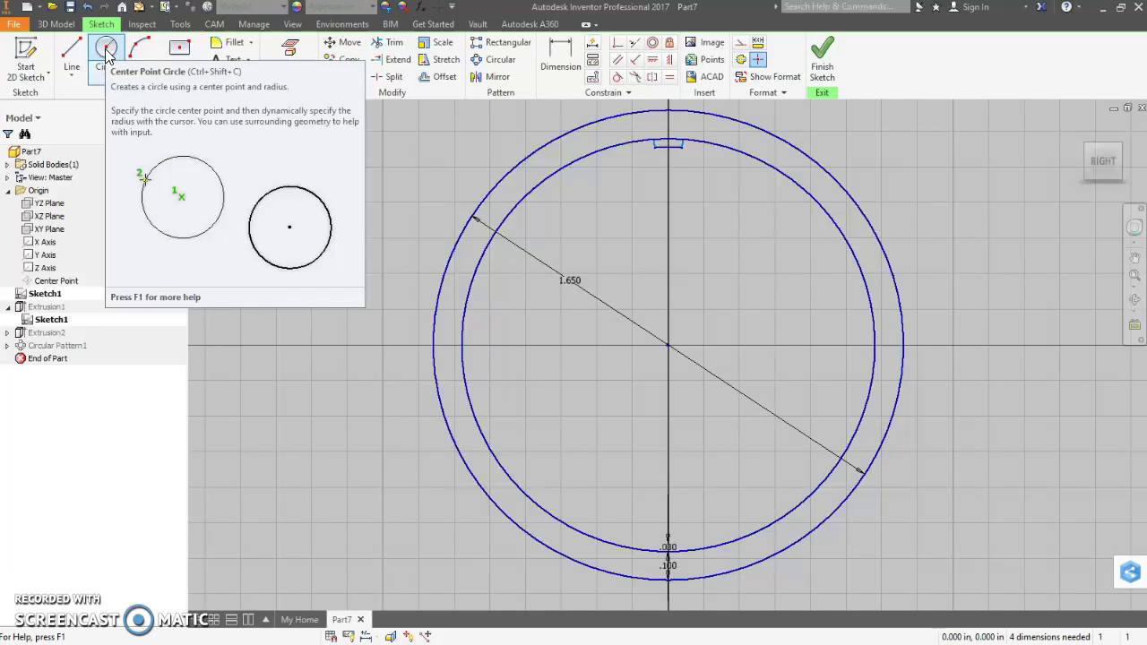
click(438, 76)
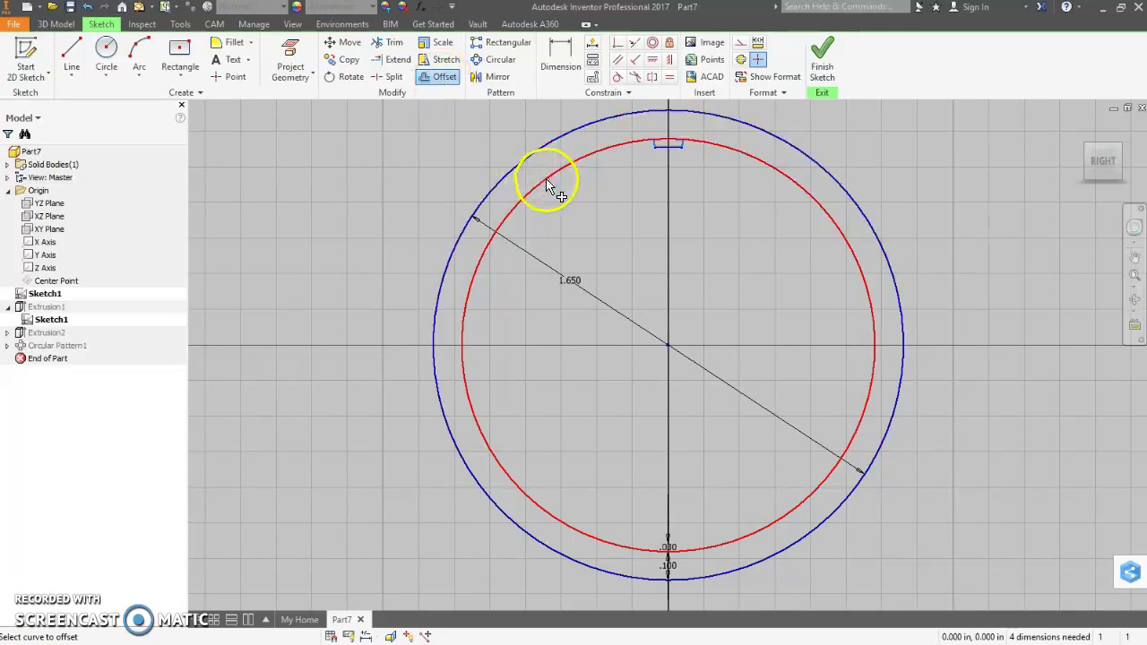
click(550, 186)
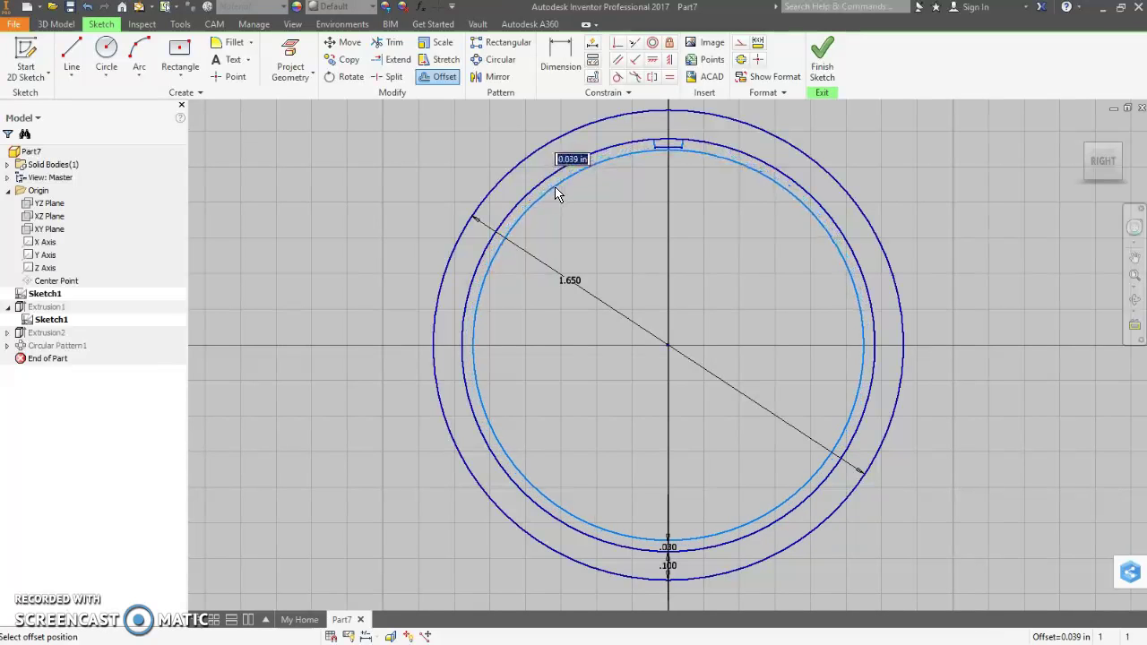
scroll(659, 173, down, 2)
scroll(661, 175, up, 3)
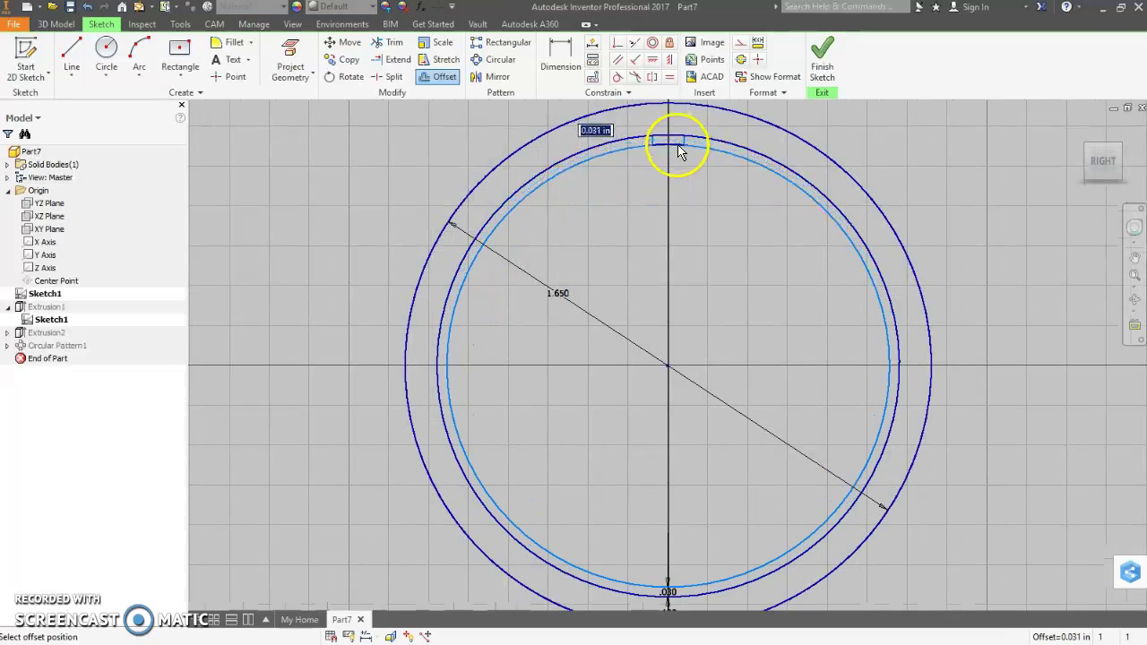
scroll(678, 152, up, 2)
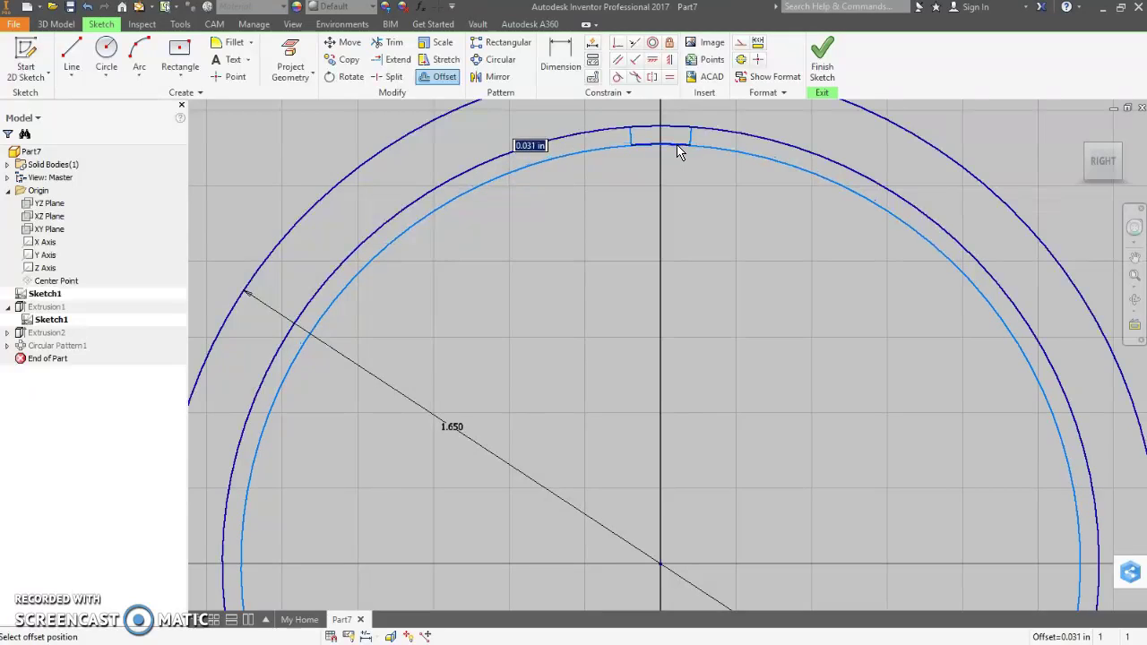
scroll(683, 148, up, 3)
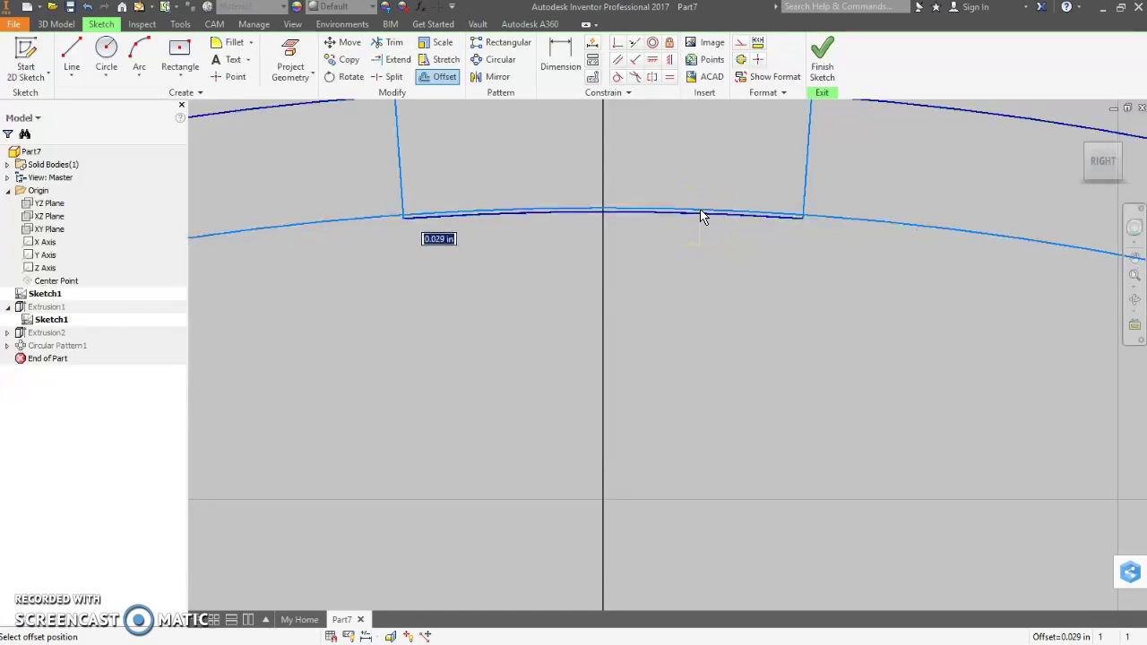
click(691, 240)
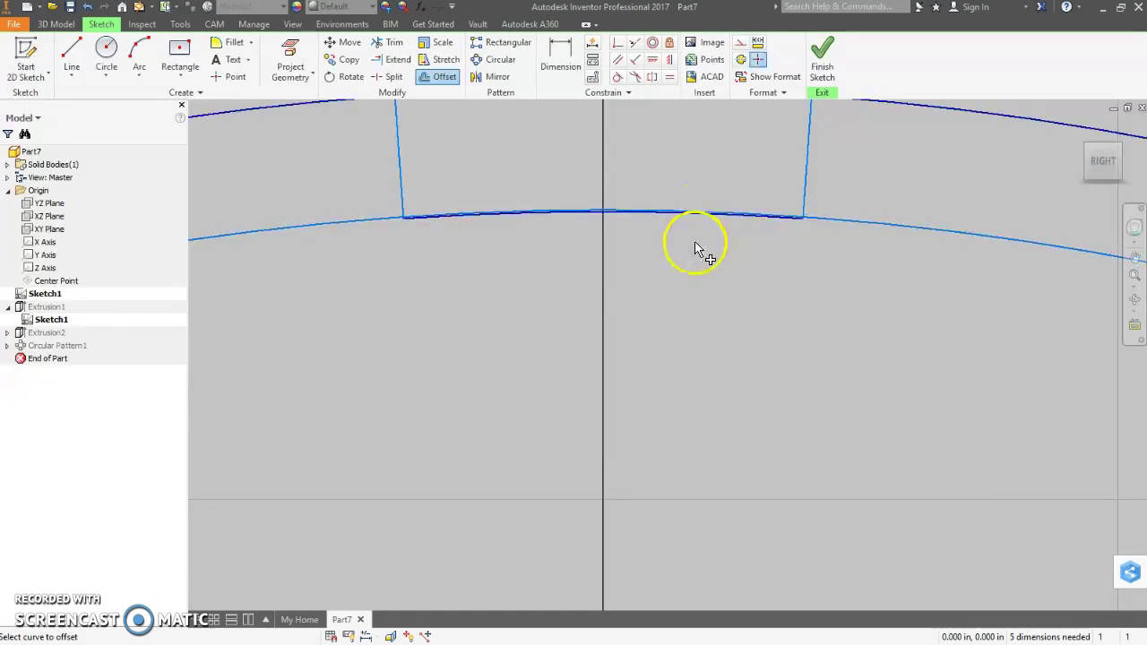
Step: End the offset command and finish the sketch to return to the 3D ring
right_click(699, 236)
click(730, 248)
scroll(667, 269, down, 5)
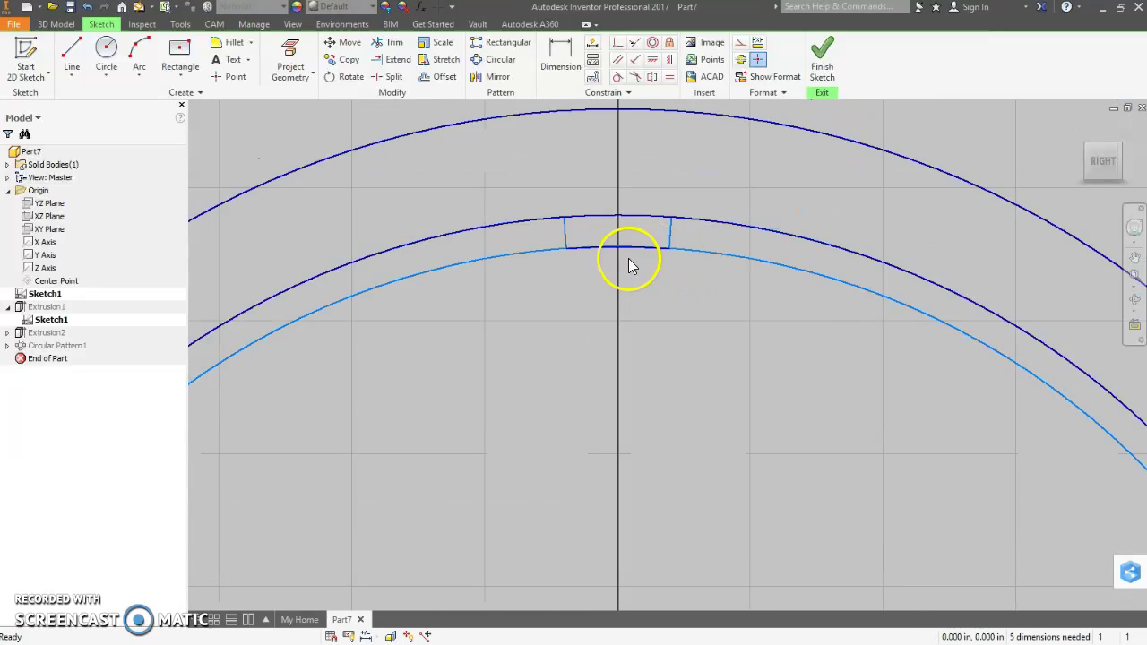
mouse_move(402, 282)
middle_down()
mouse_move(440, 159)
mouse_move(373, 159)
middle_up()
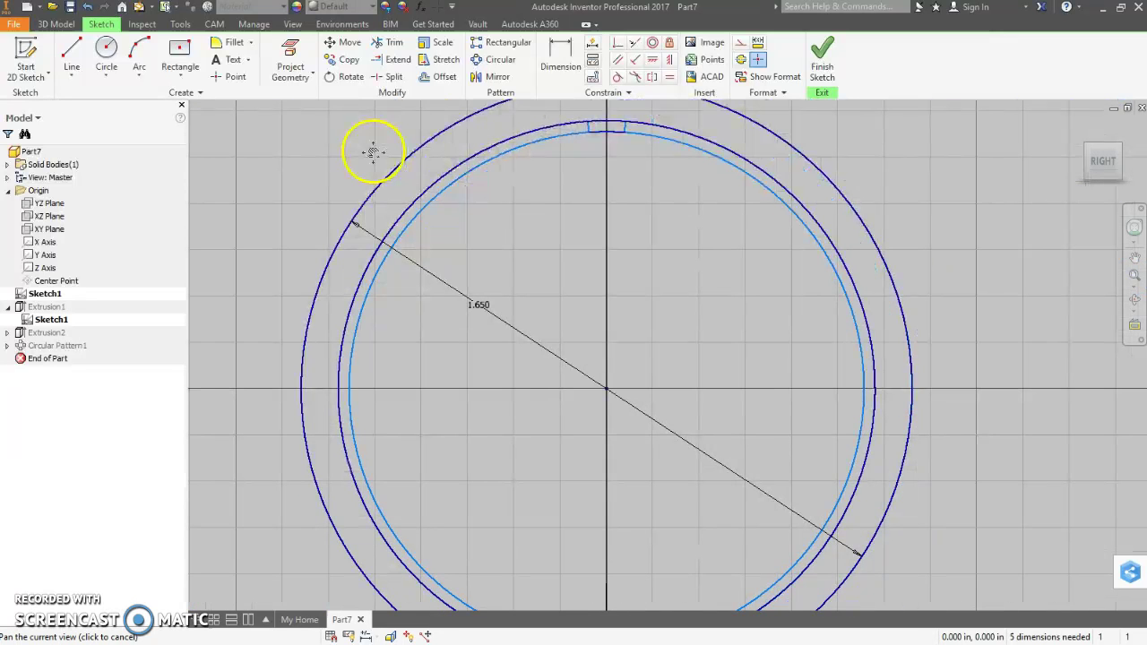
click(827, 81)
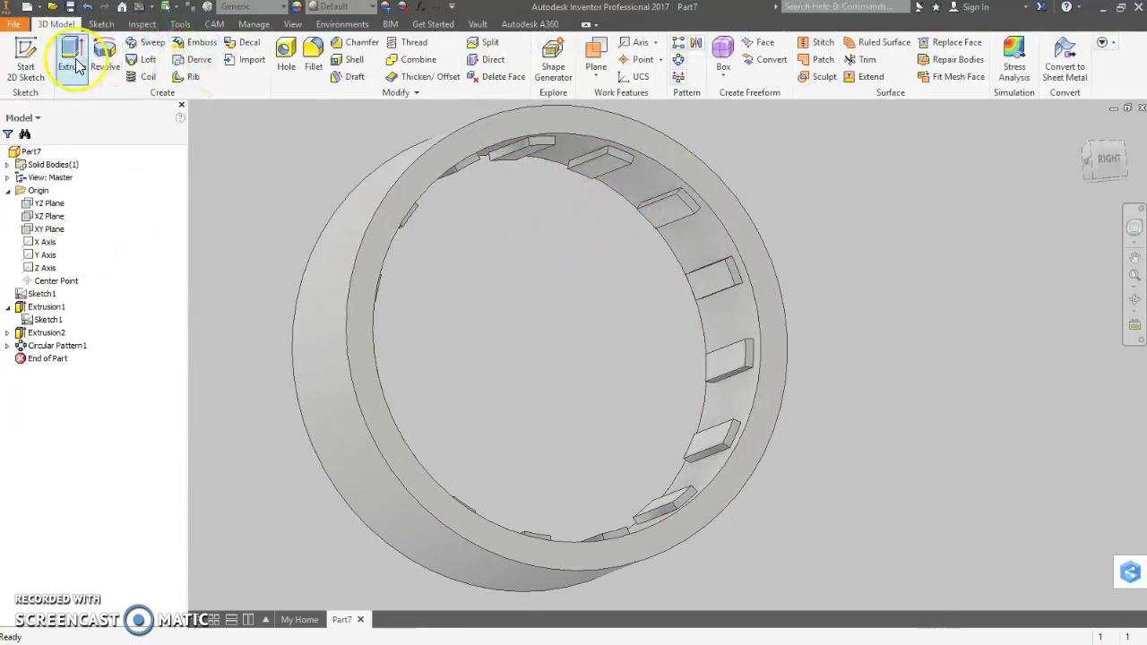
Step: Dismiss Extrude's missing-sketch warning and make Sketch1's circles visible over the ring
click(72, 57)
click(613, 404)
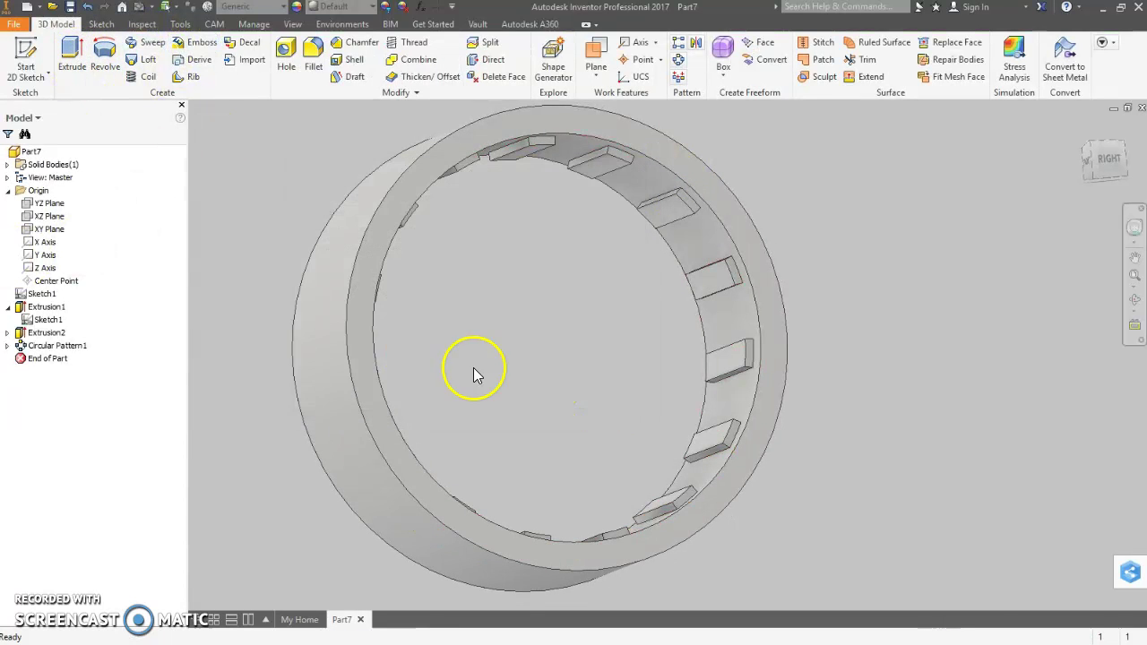
click(41, 293)
key(F6)
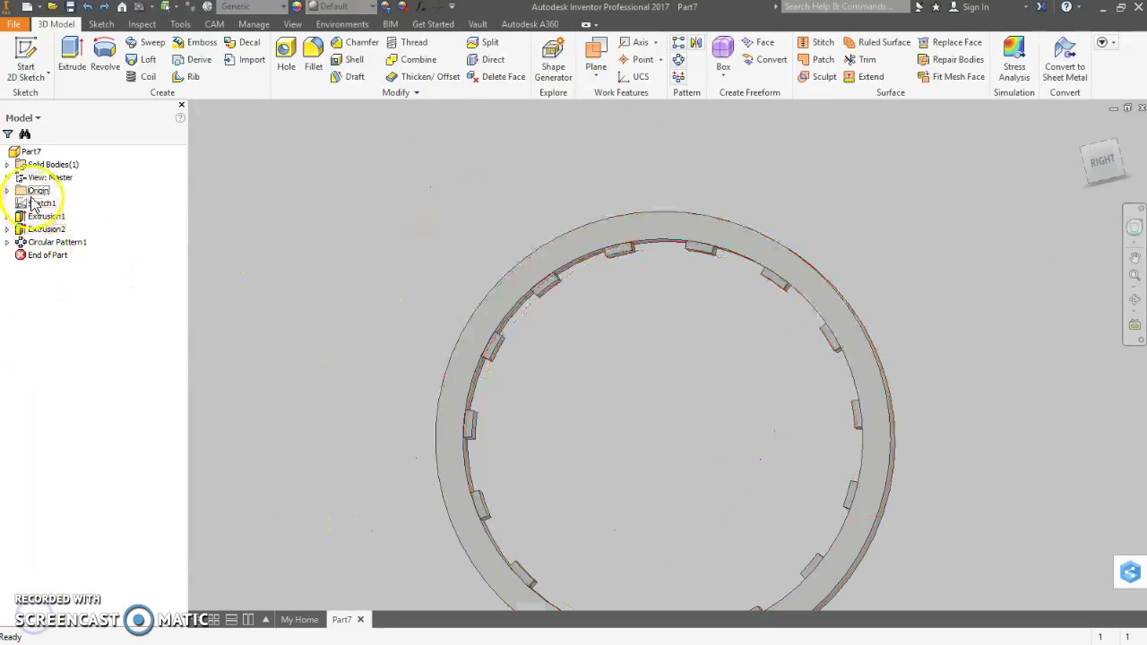
click(23, 204)
click(22, 193)
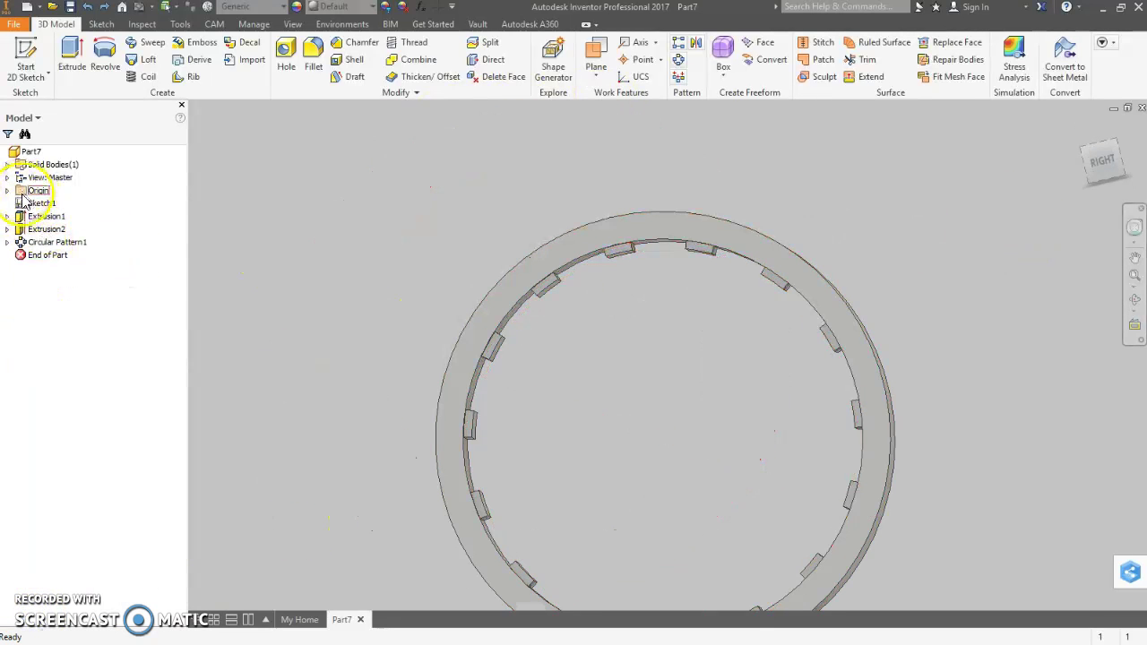
right_click(23, 203)
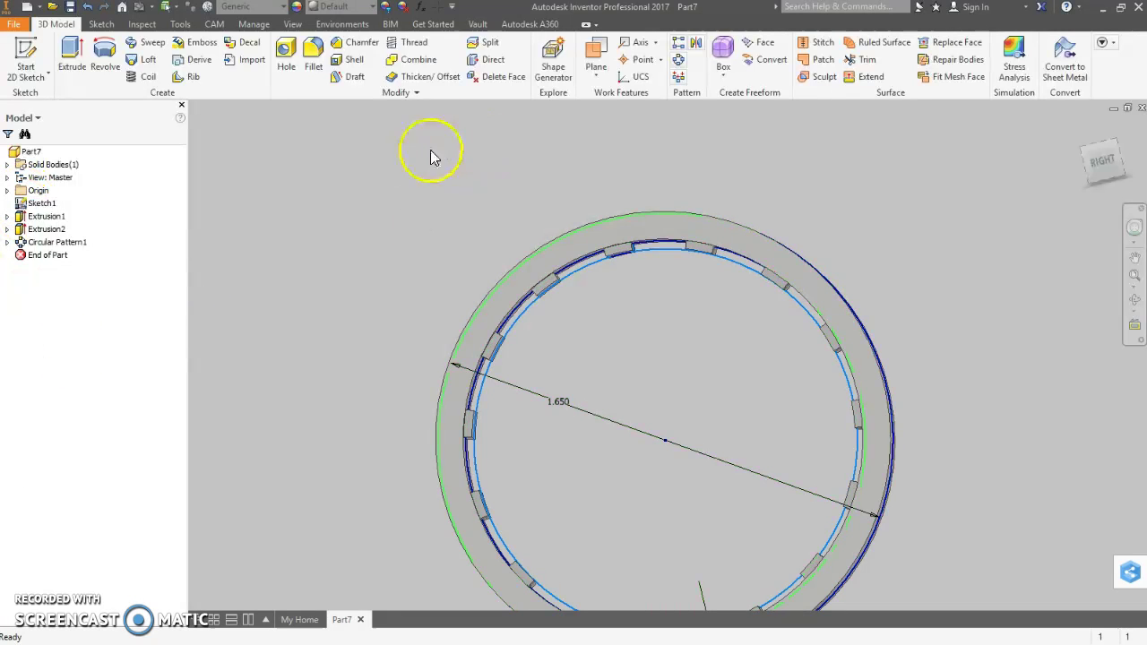
double_click(23, 207)
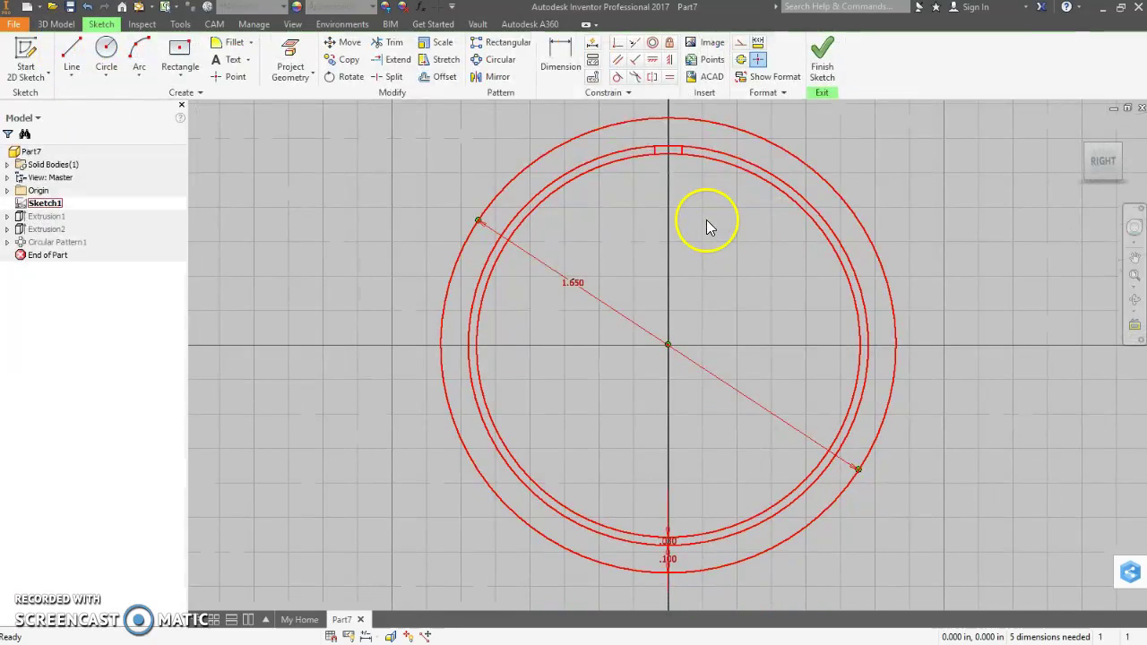
scroll(702, 224, up, 3)
scroll(717, 197, down, 3)
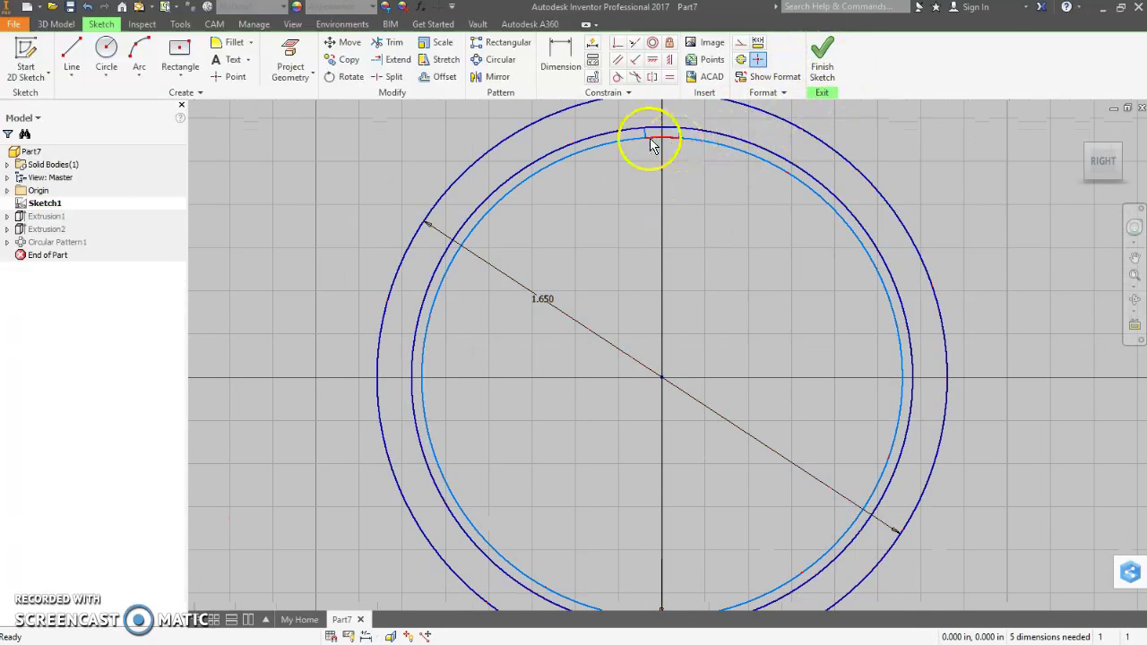
click(105, 53)
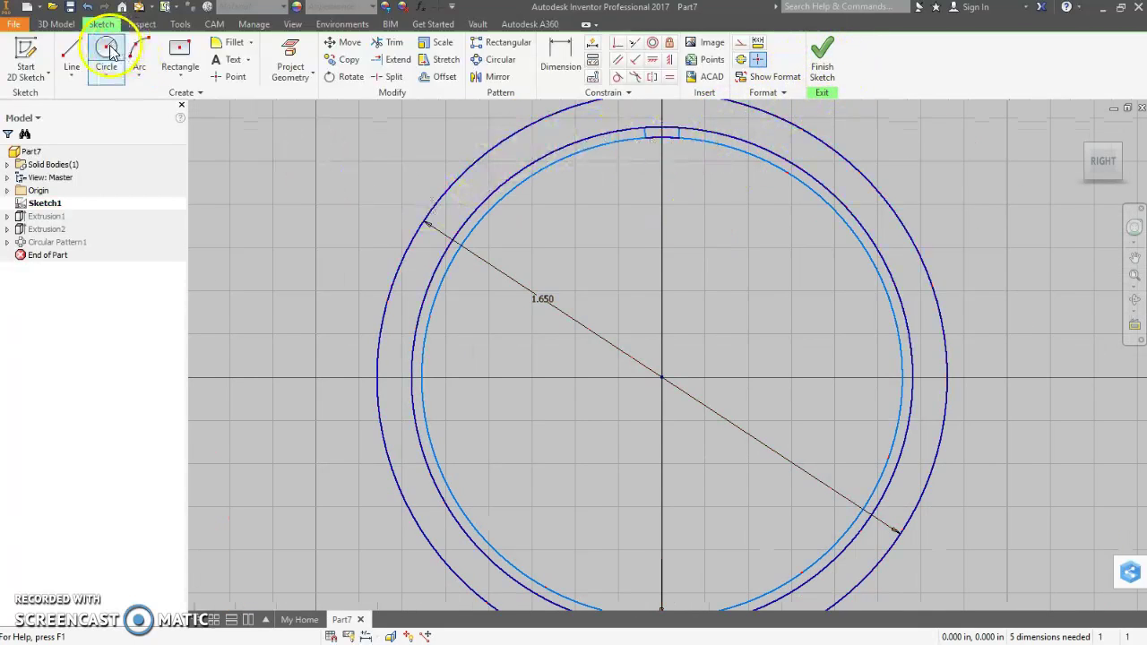
click(662, 379)
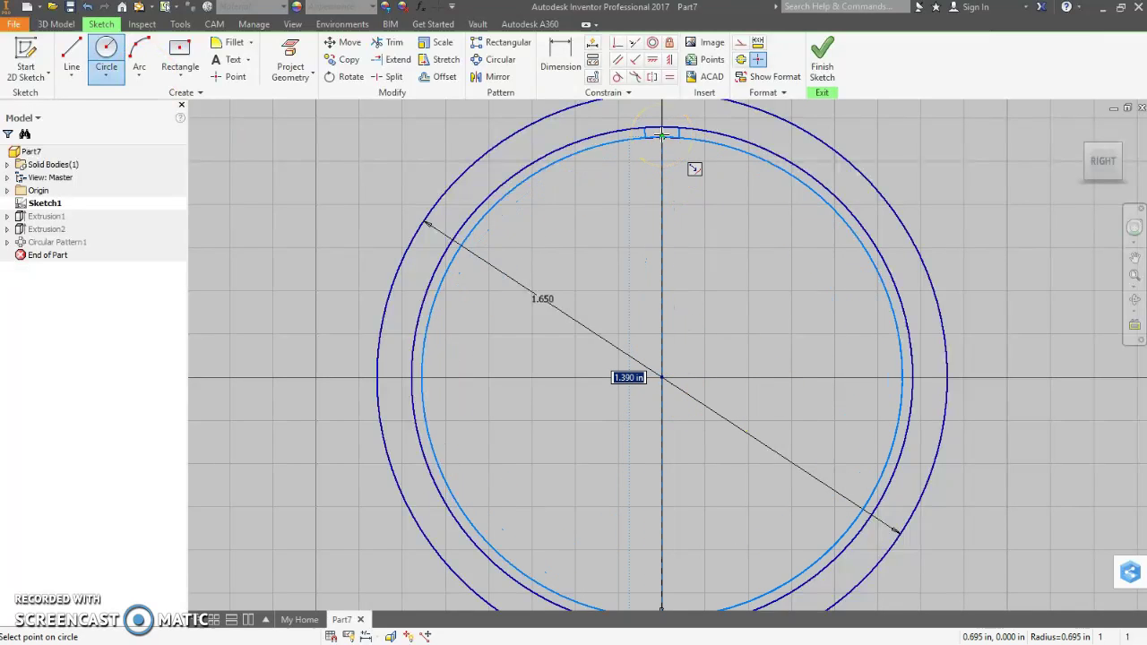
right_click(954, 121)
click(986, 126)
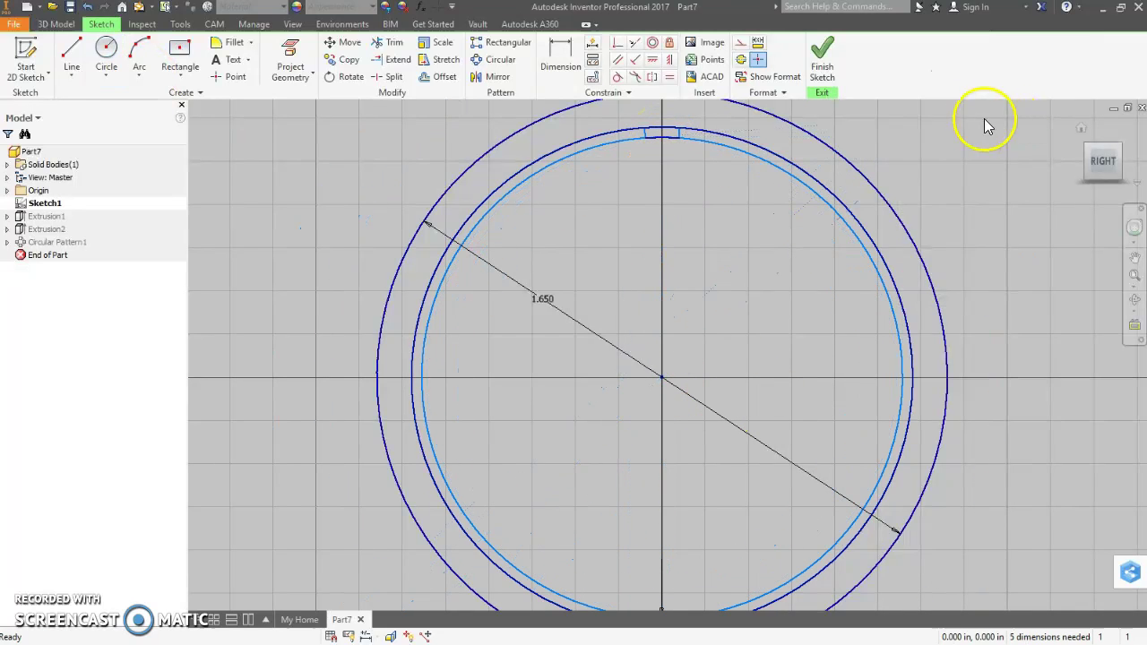
click(822, 54)
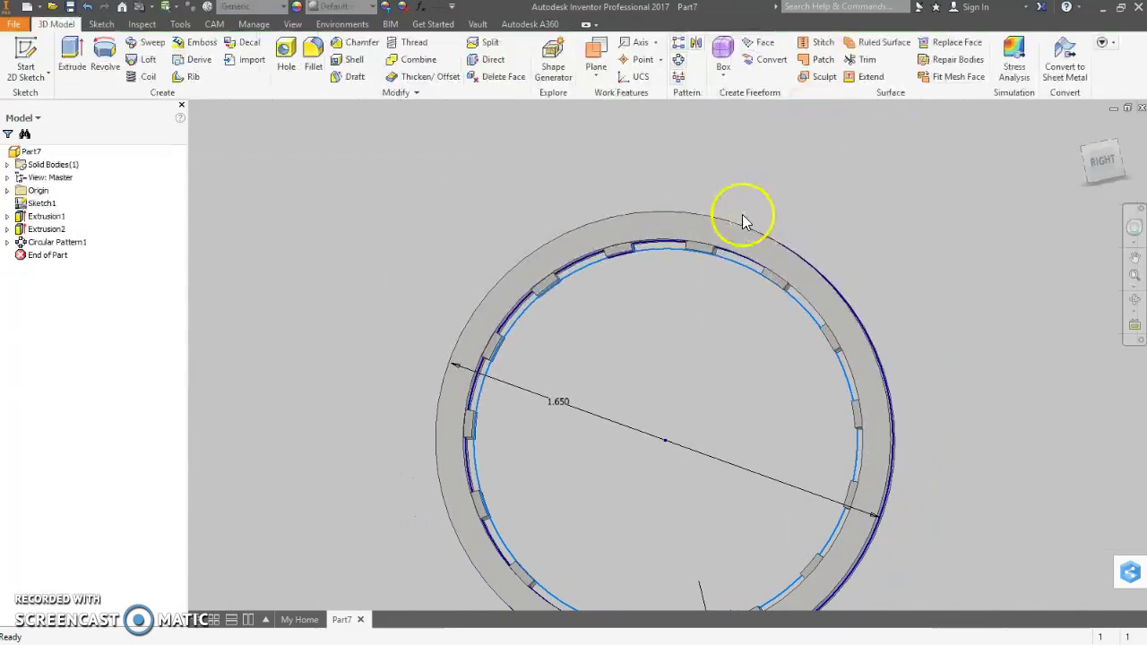
click(71, 56)
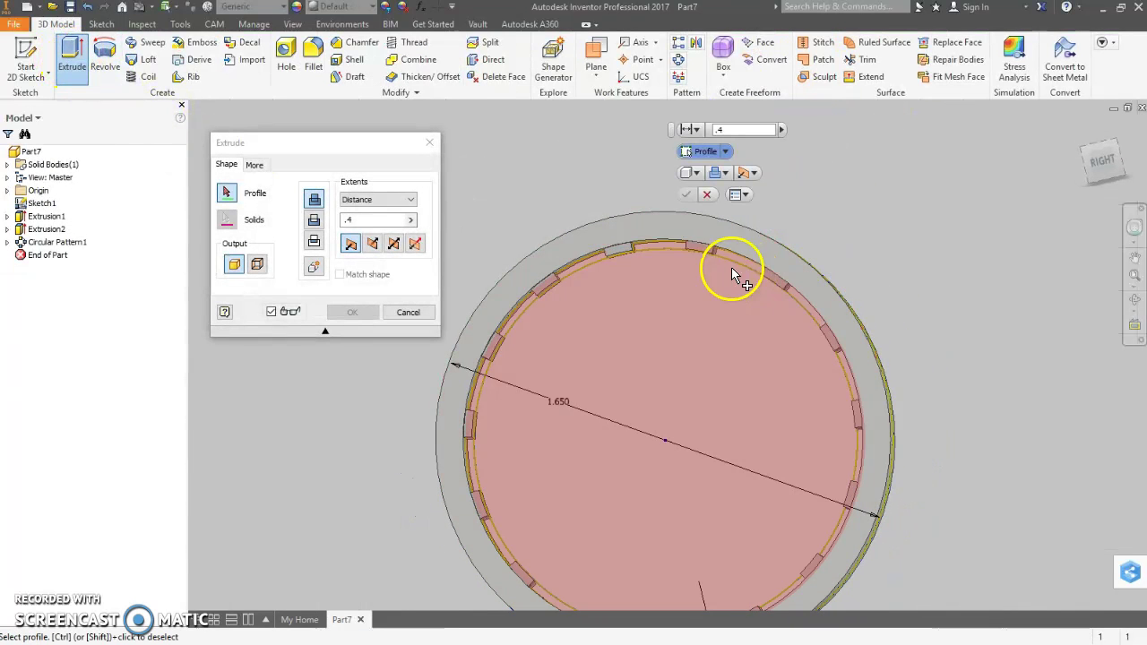
scroll(672, 244, down, 1)
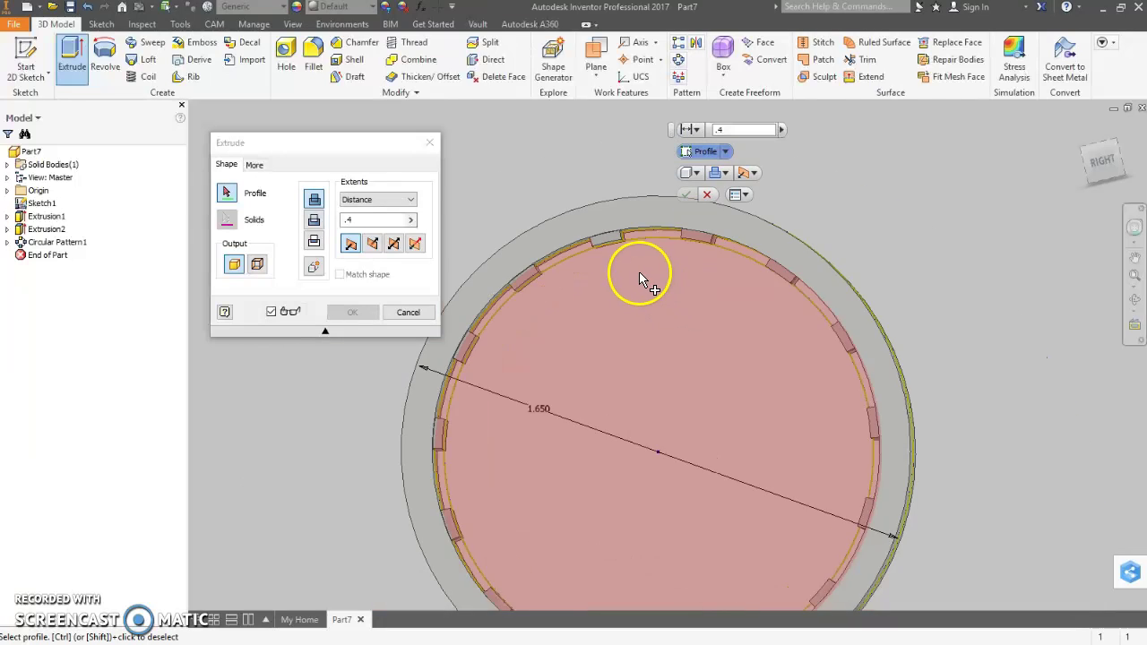
ctrl+click(666, 239)
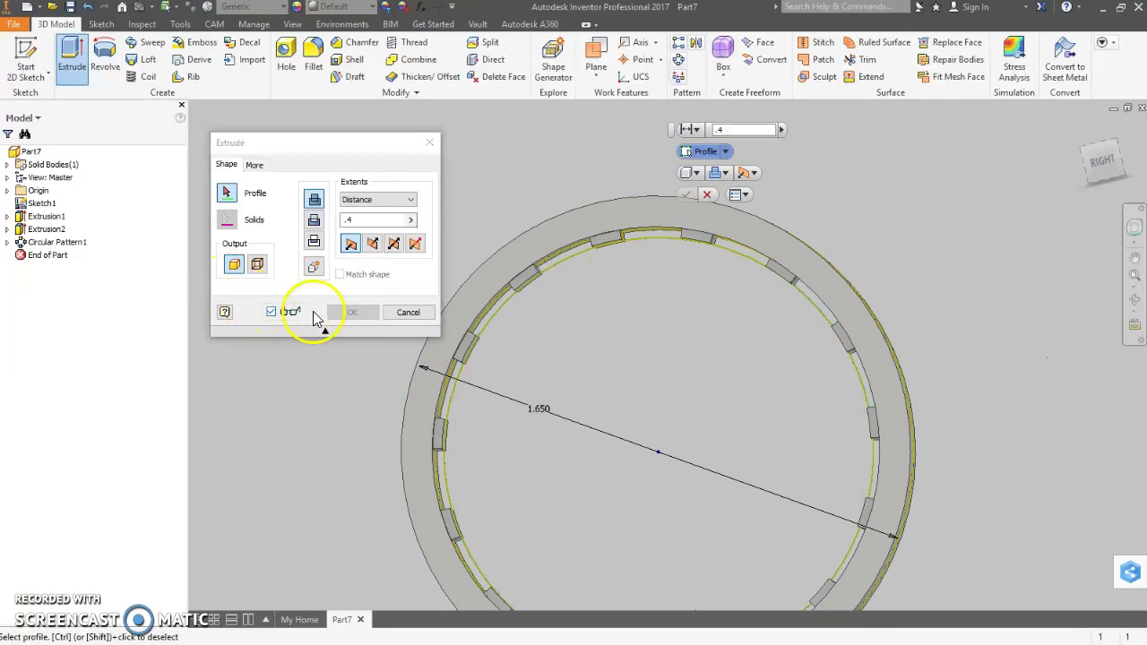
click(410, 313)
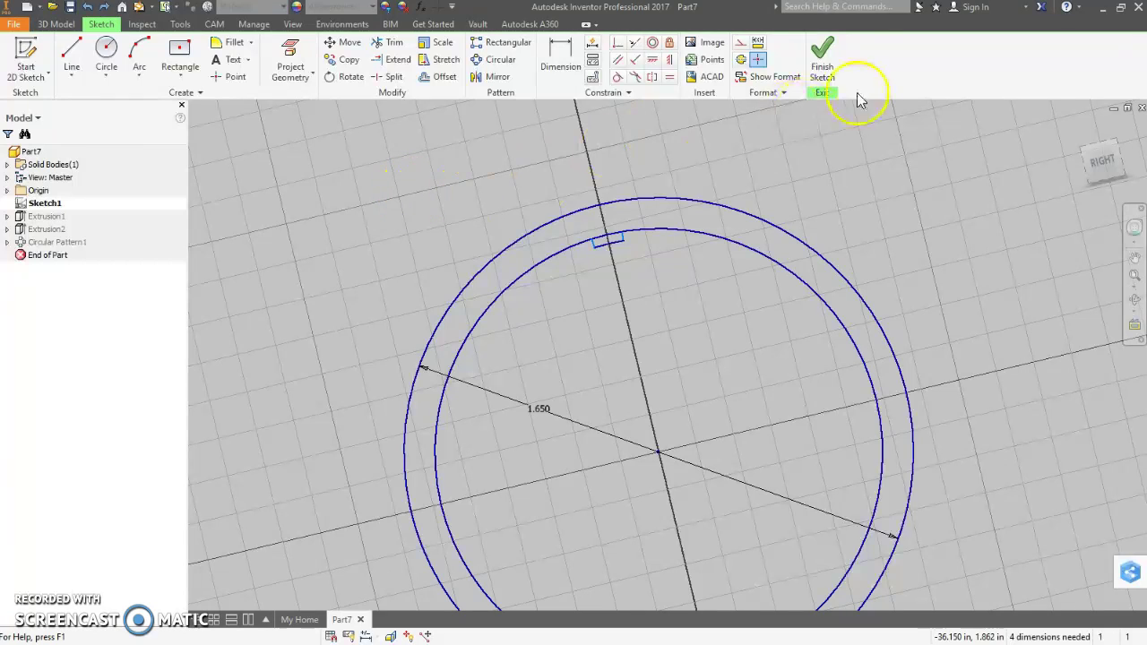
Step: Draw a 1.390 in diameter circle centred on the sketch origin and finish the sketch
click(106, 54)
click(657, 453)
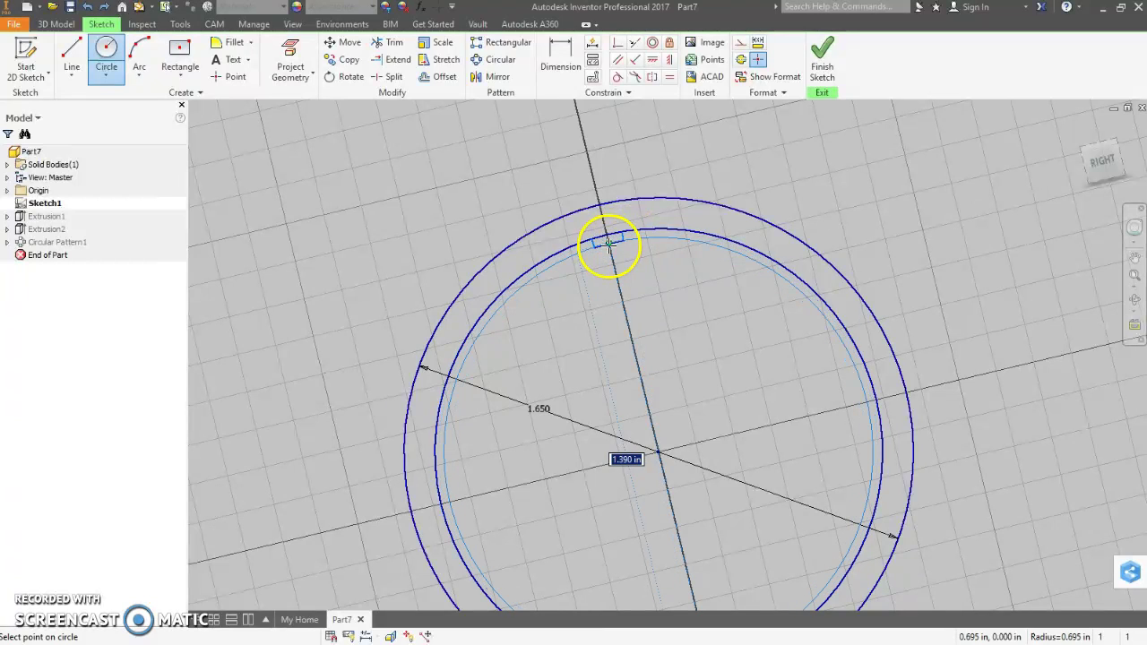
click(608, 243)
right_click(896, 158)
key(Escape)
click(829, 70)
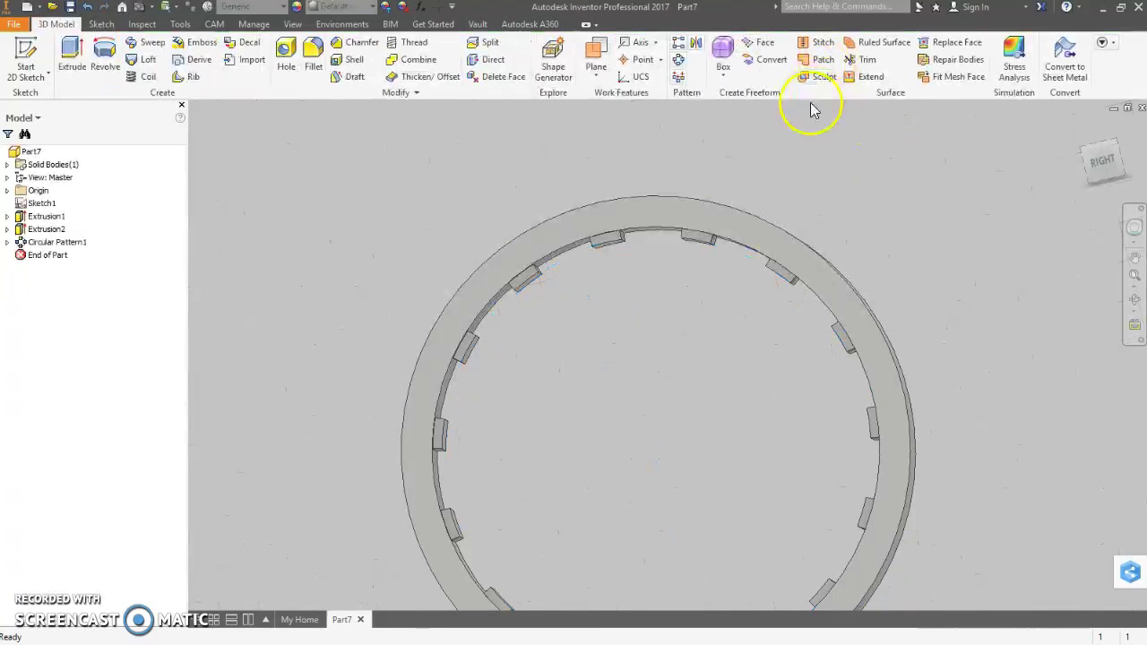
Step: Show Sketch1 and extrude the thin ring between circles .01 symmetrically as Extrusion3
right_click(20, 206)
click(77, 360)
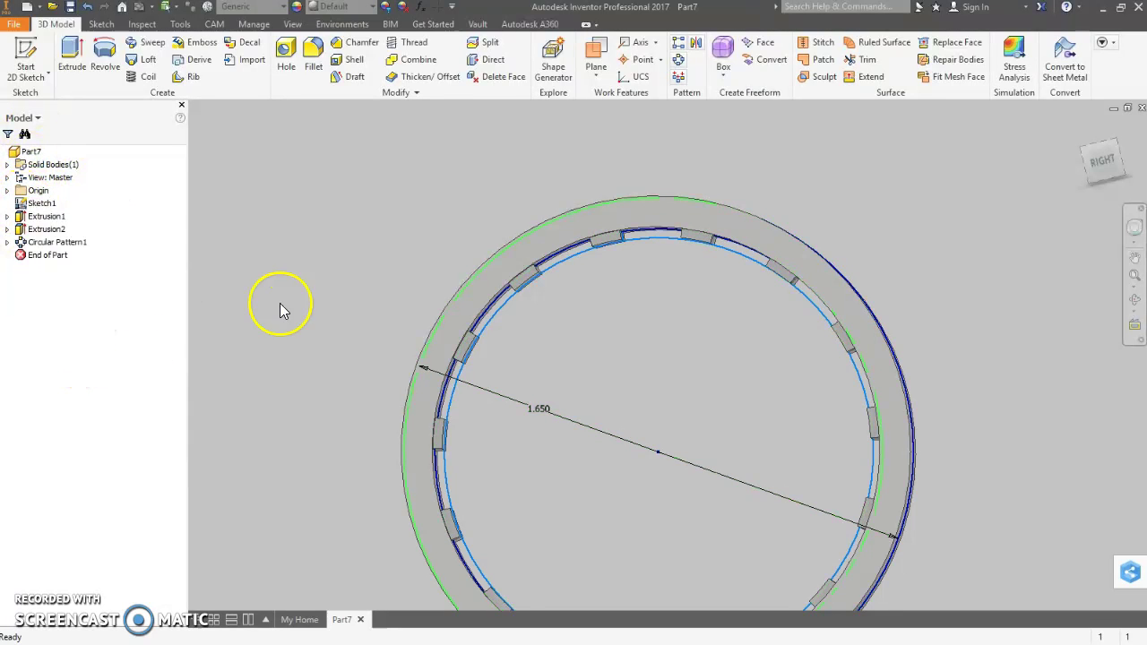
click(82, 53)
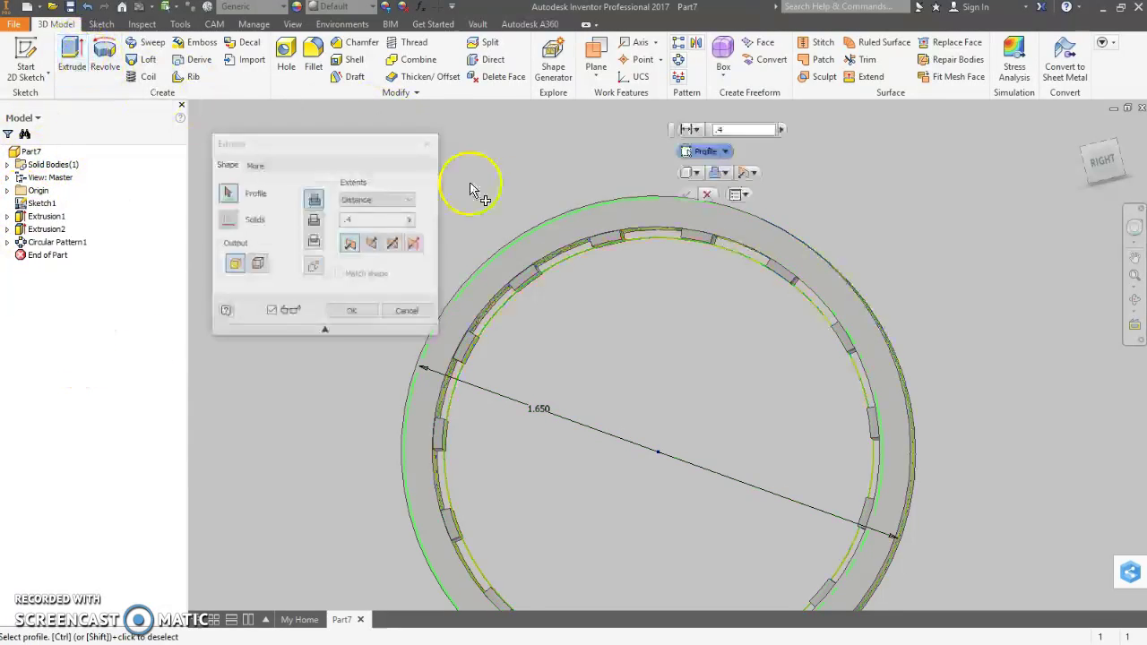
click(648, 246)
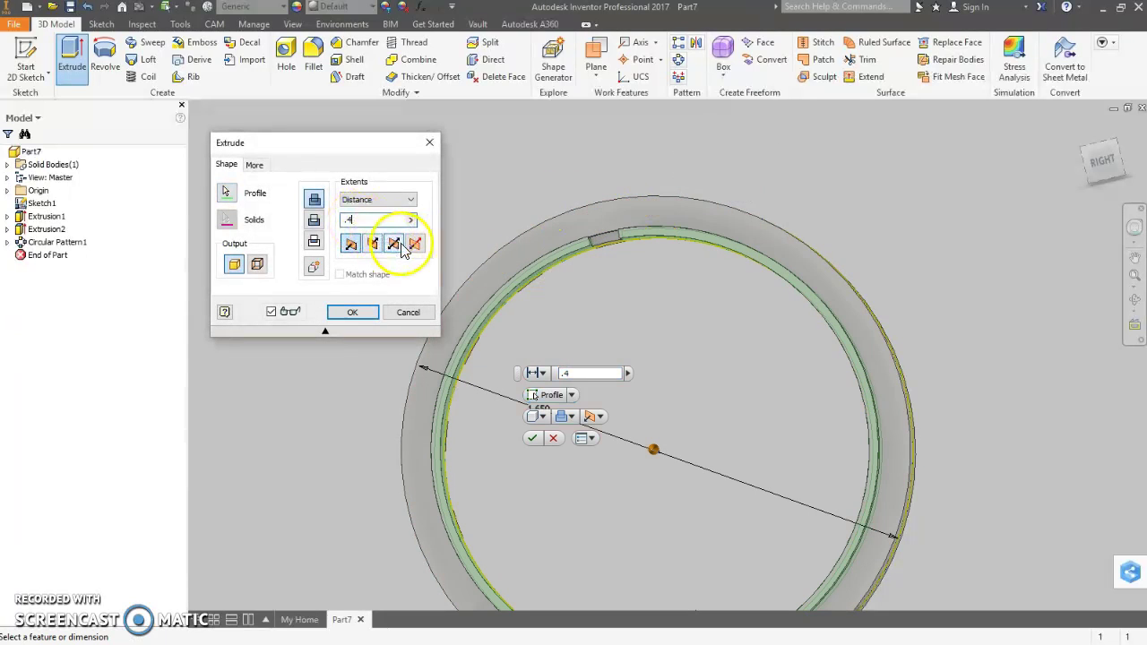
click(400, 247)
double_click(343, 222)
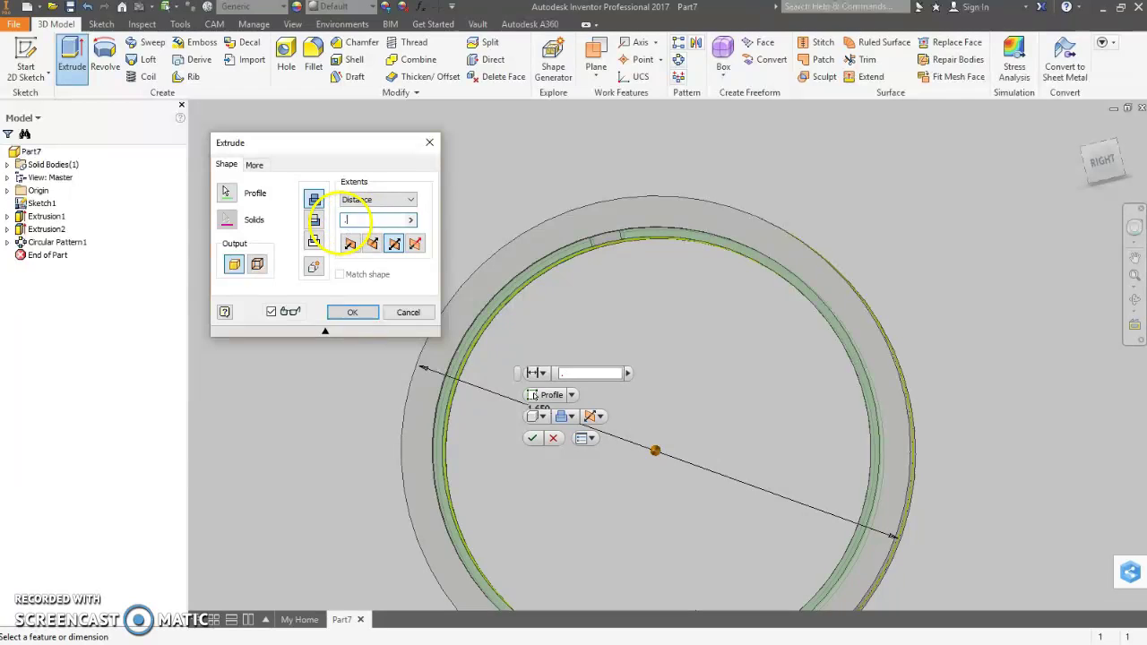
text(.01)
click(353, 312)
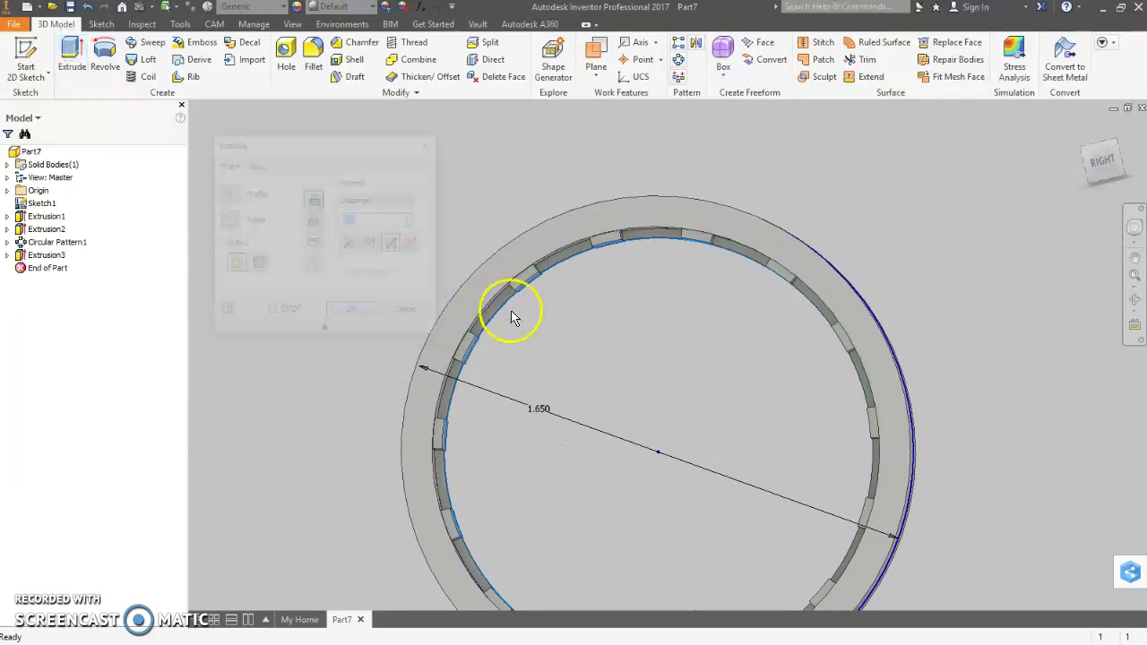
shift+middle_drag(955, 357, 978, 359)
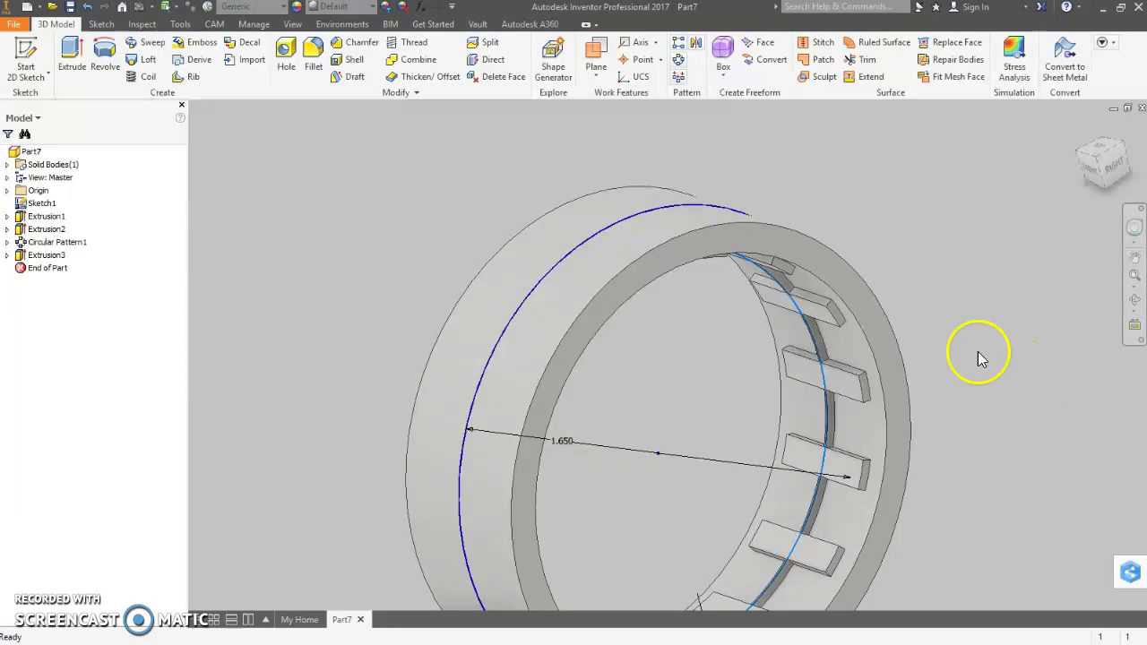
Step: Hide Sketch1's curves on the model
right_click(27, 206)
click(74, 358)
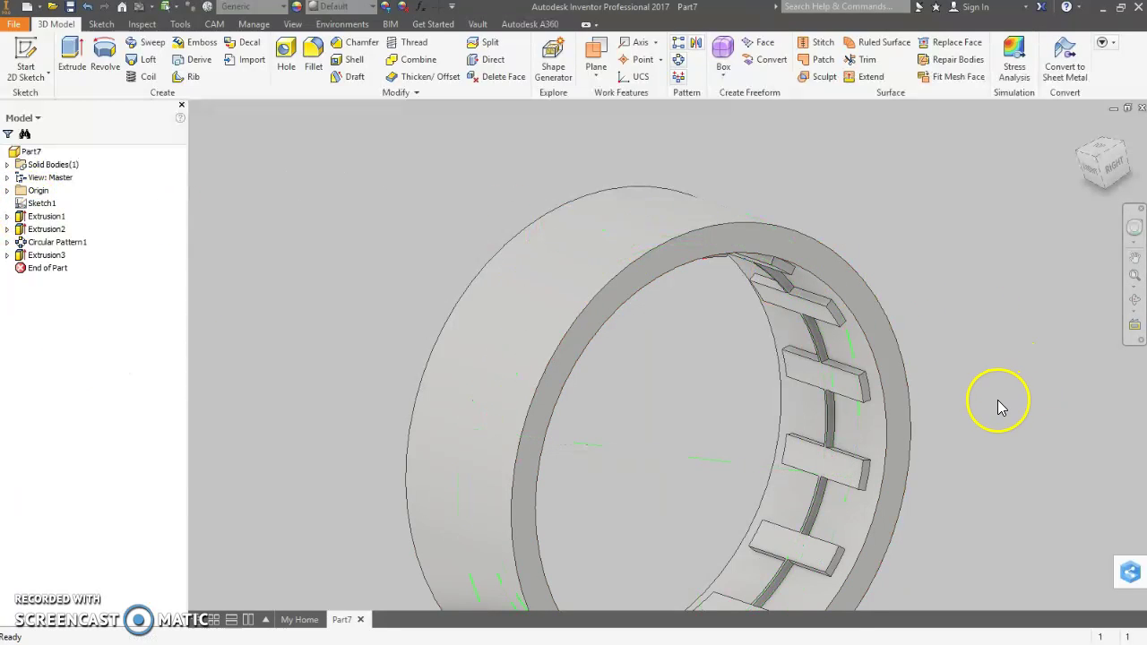
shift+middle_drag(1002, 408, 952, 294)
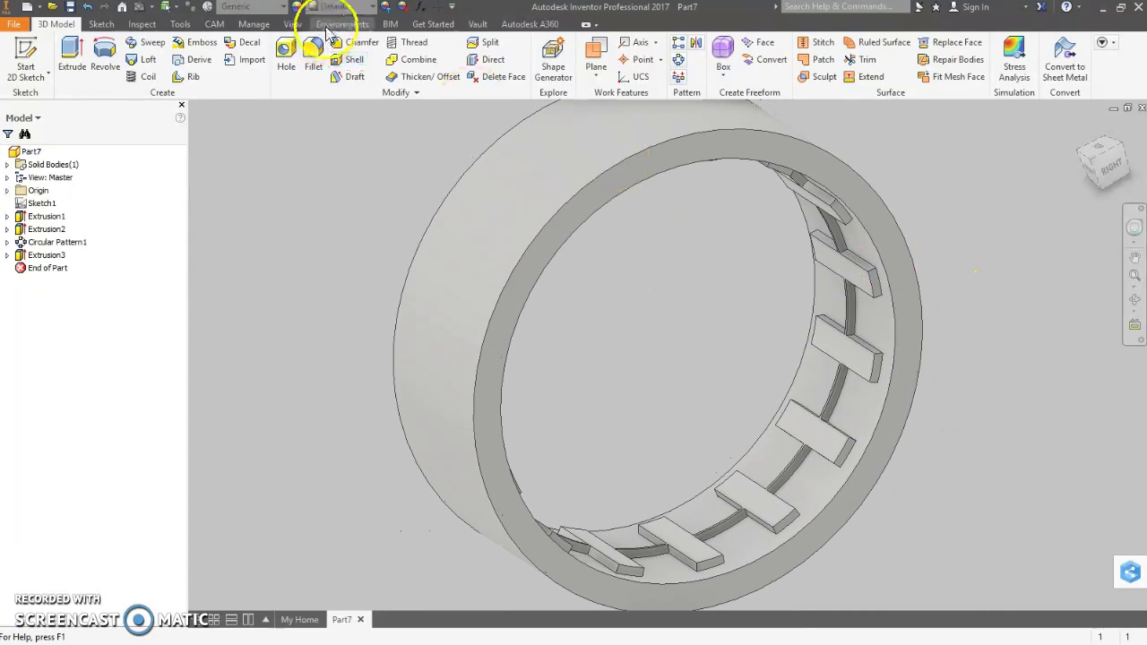
Step: Give the whole ring the Dark Green appearance and show it in isometric view
click(370, 10)
scroll(323, 188, up, 5)
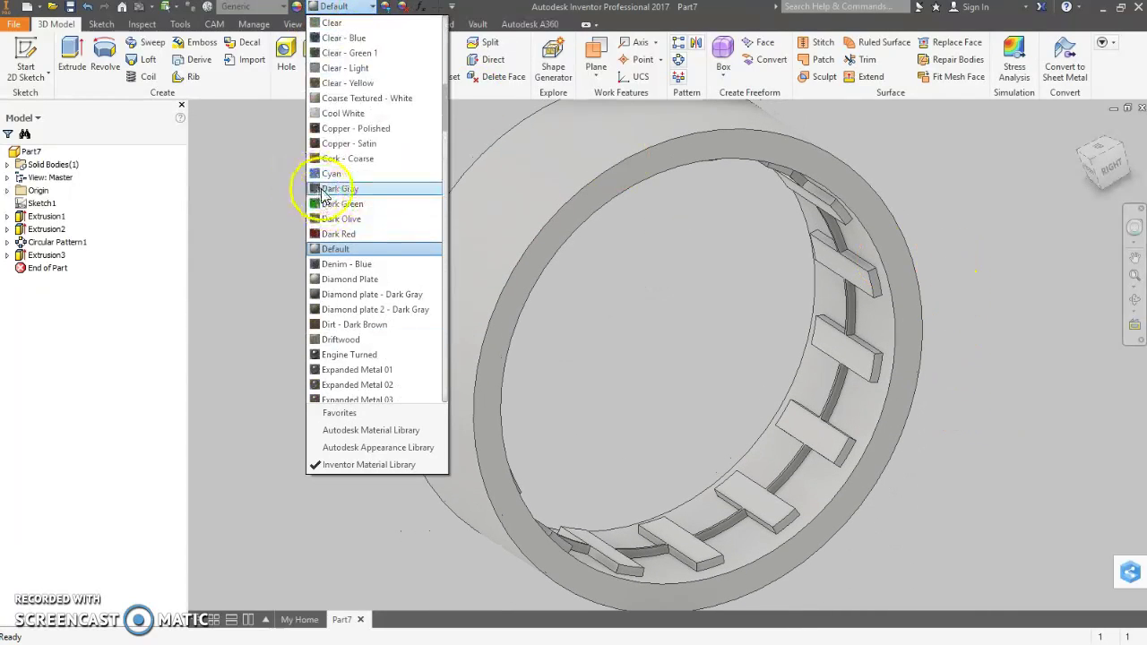
click(326, 205)
scroll(305, 220, down, 2)
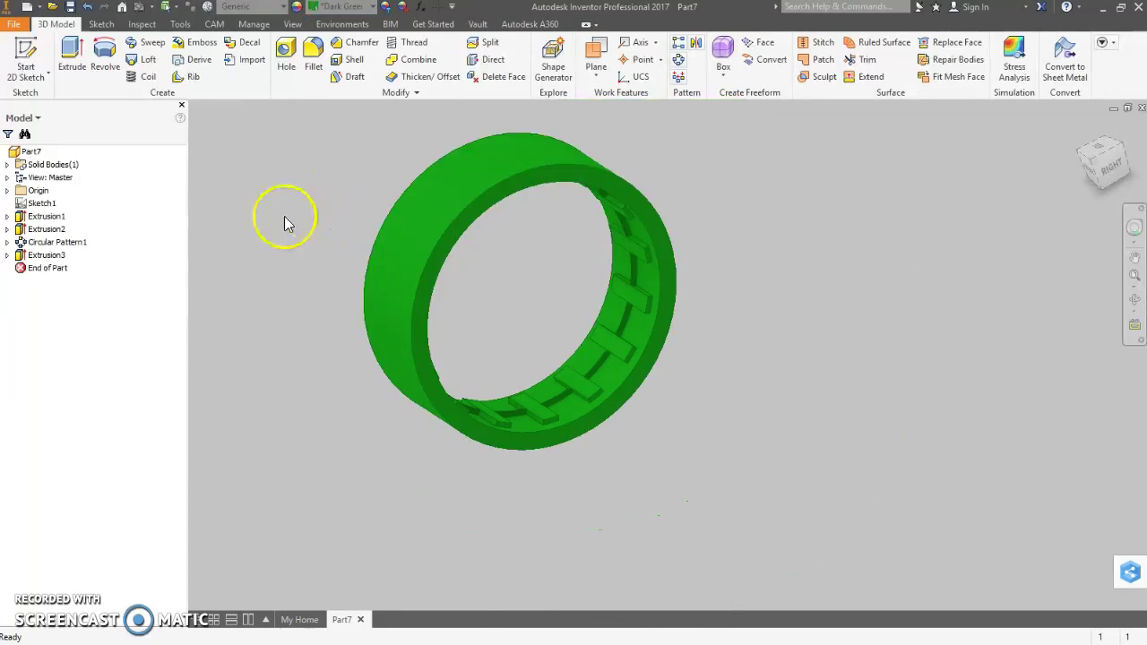
middle_drag(284, 223, 353, 256)
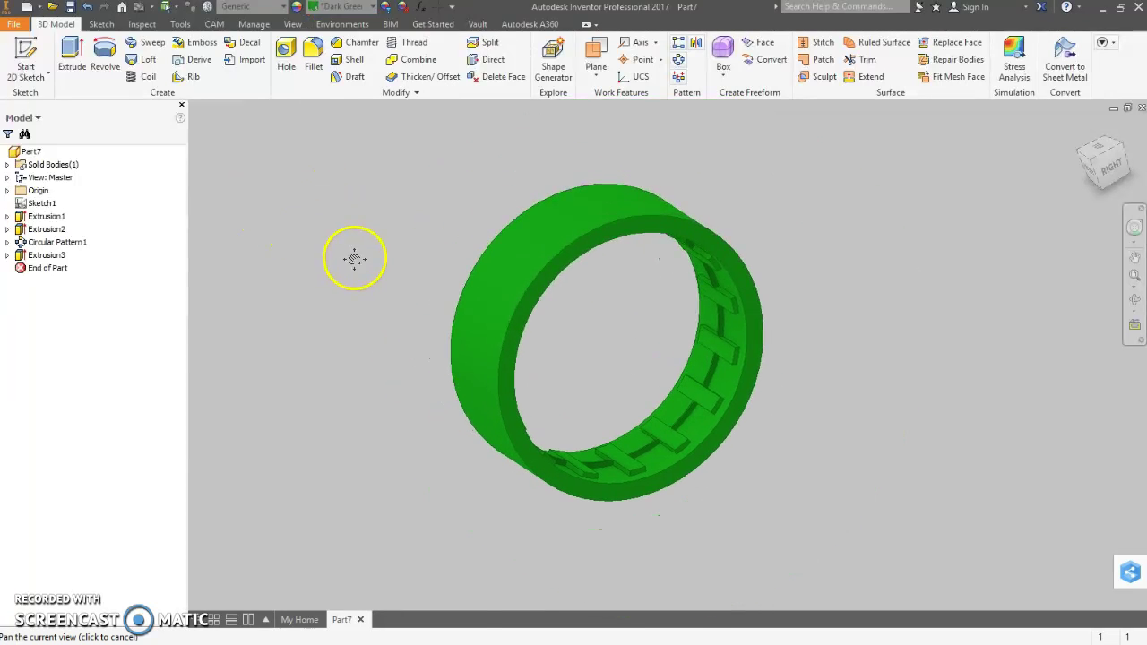
click(1085, 135)
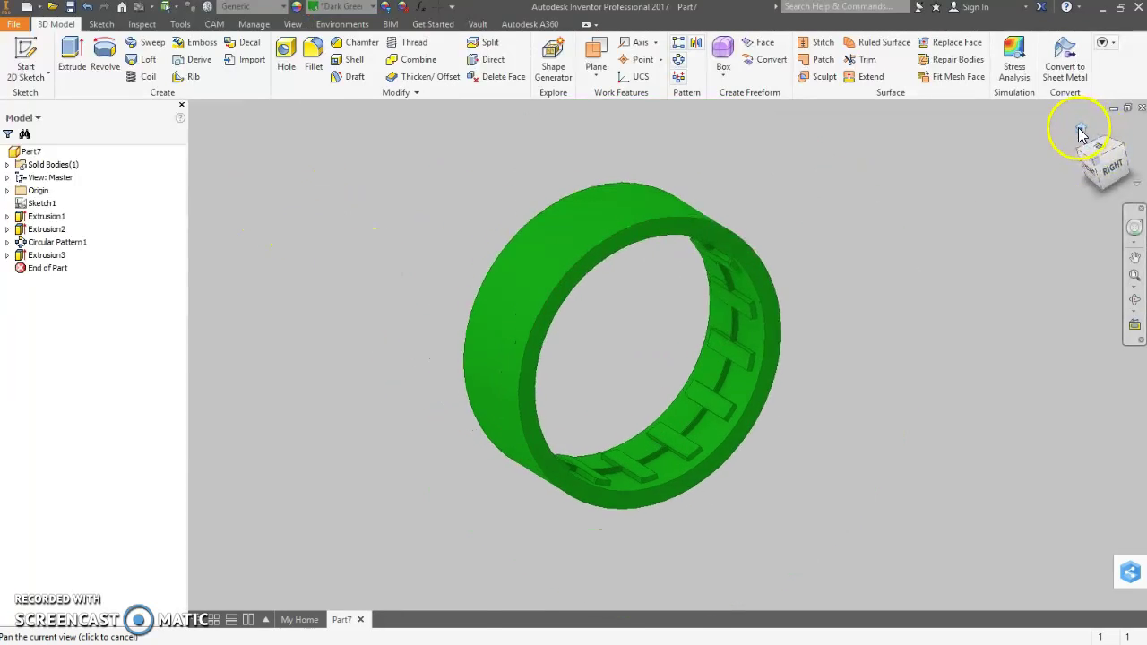
right_click(34, 154)
click(107, 260)
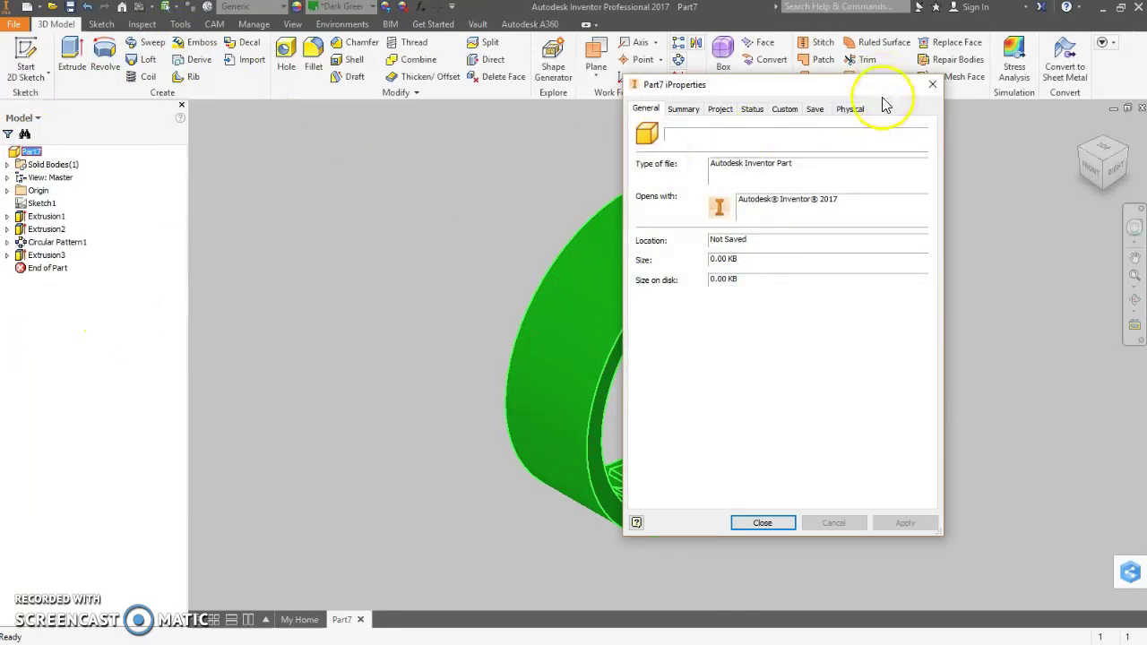
click(857, 109)
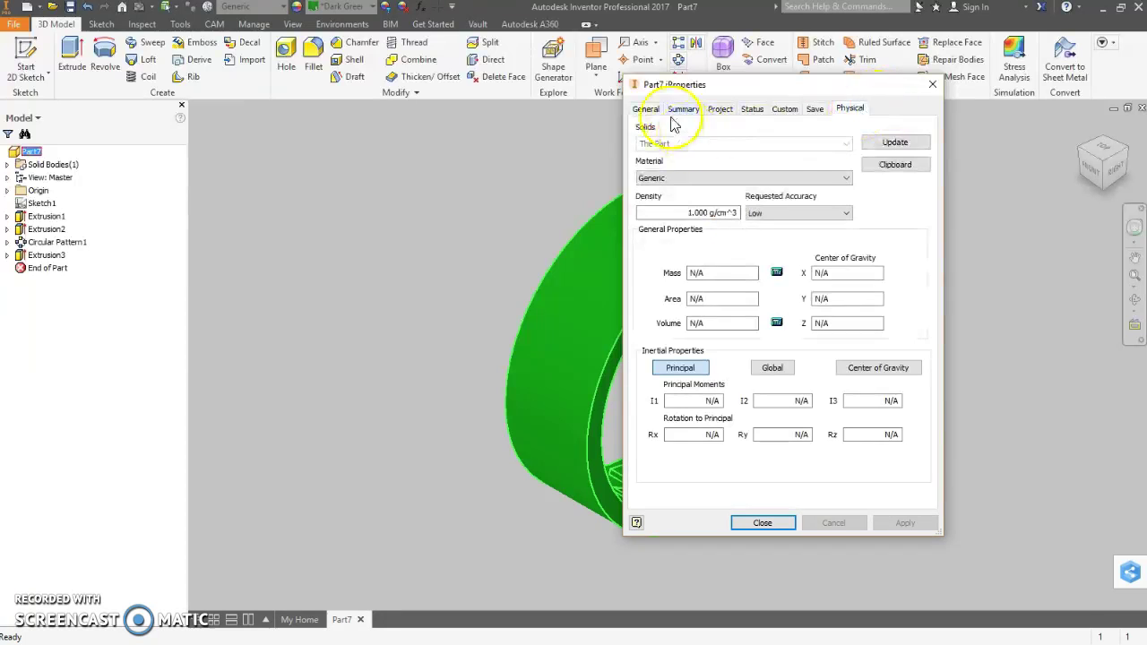
click(887, 146)
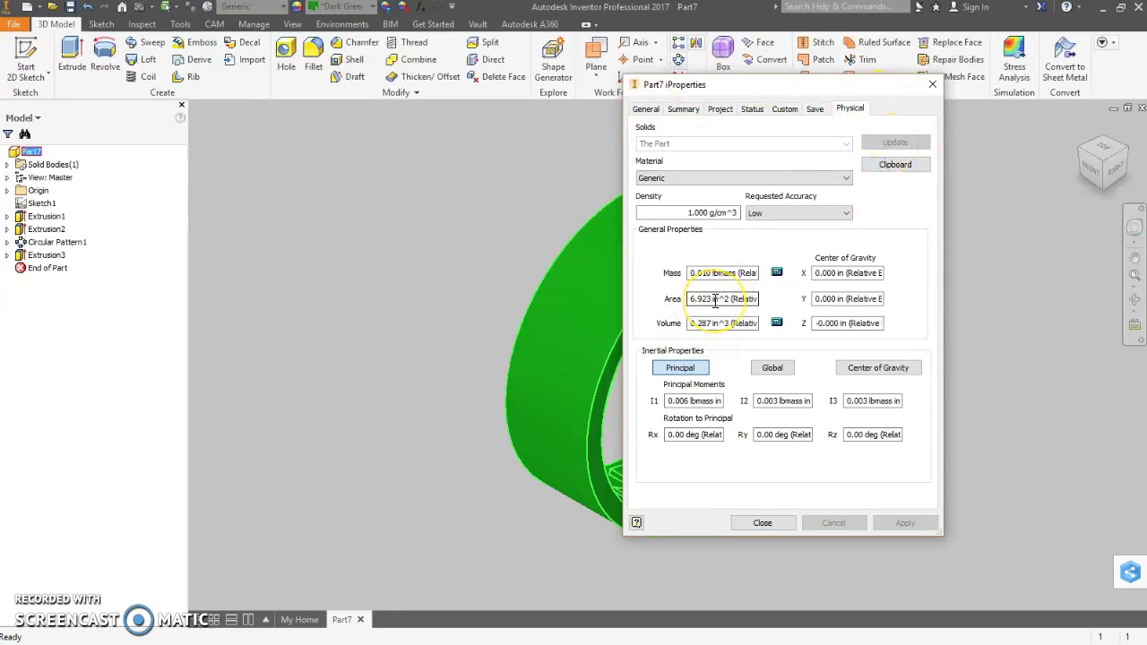
click(769, 524)
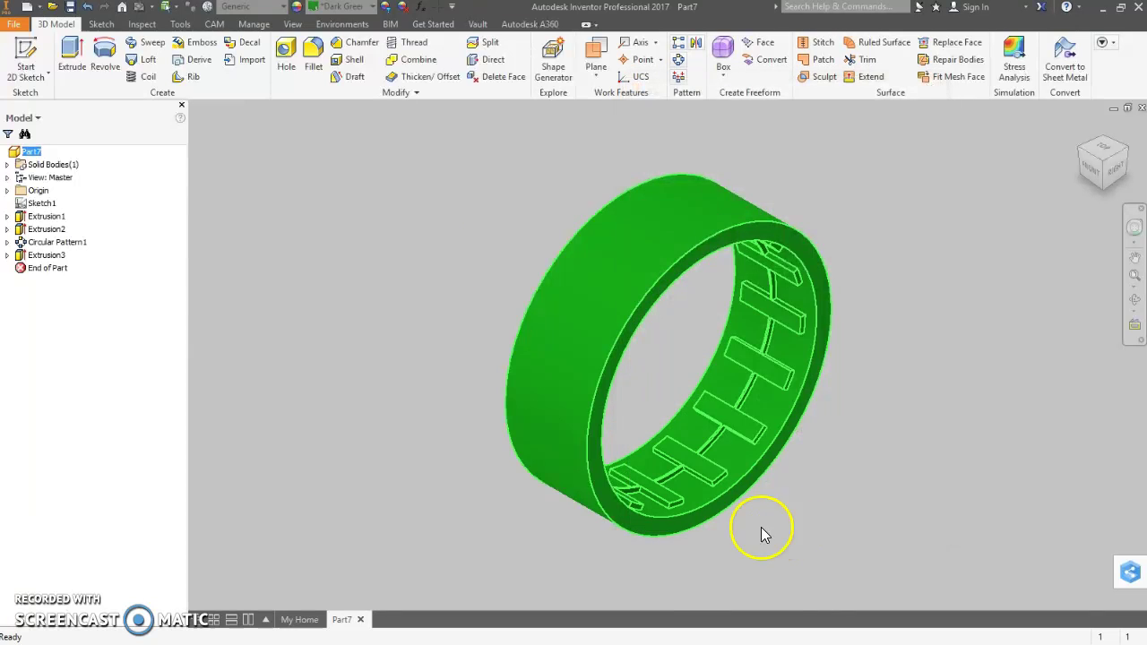
Step: Save As the part named 5.5aTirePMA.ipt into the IED Mac folder
click(13, 25)
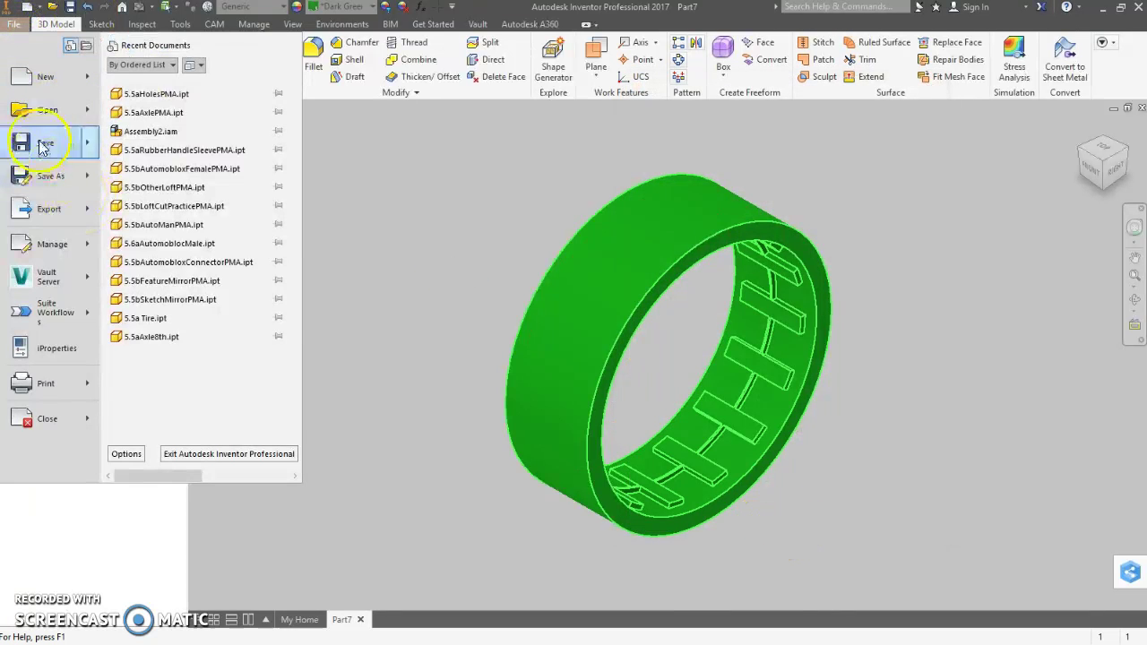
click(43, 174)
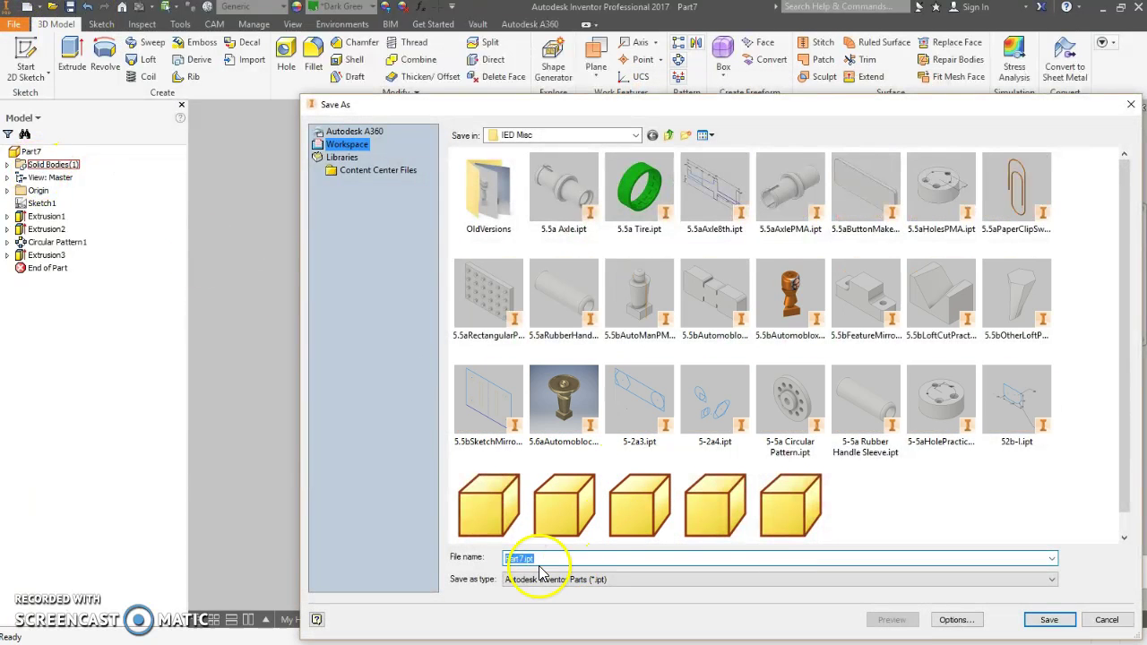
click(524, 559)
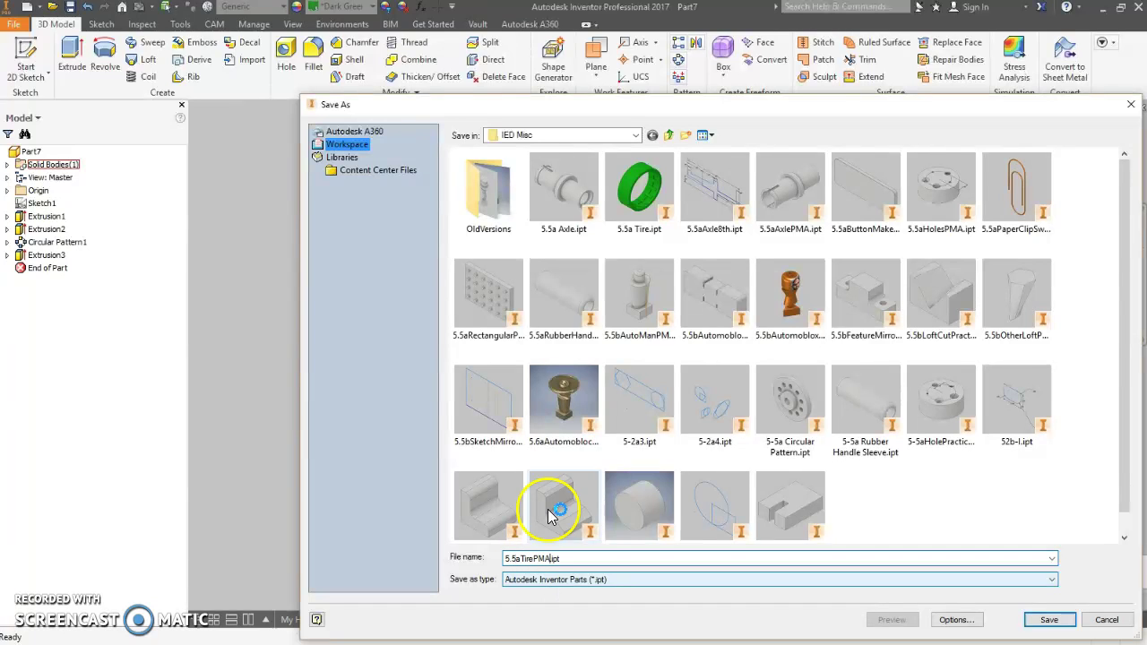
click(1048, 619)
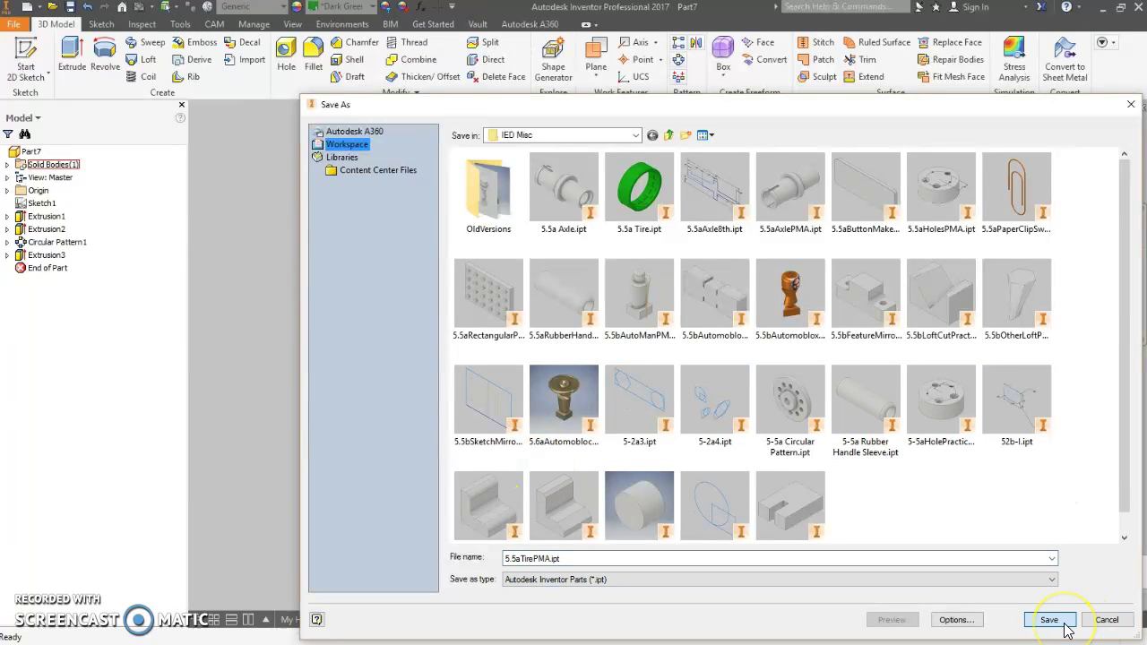